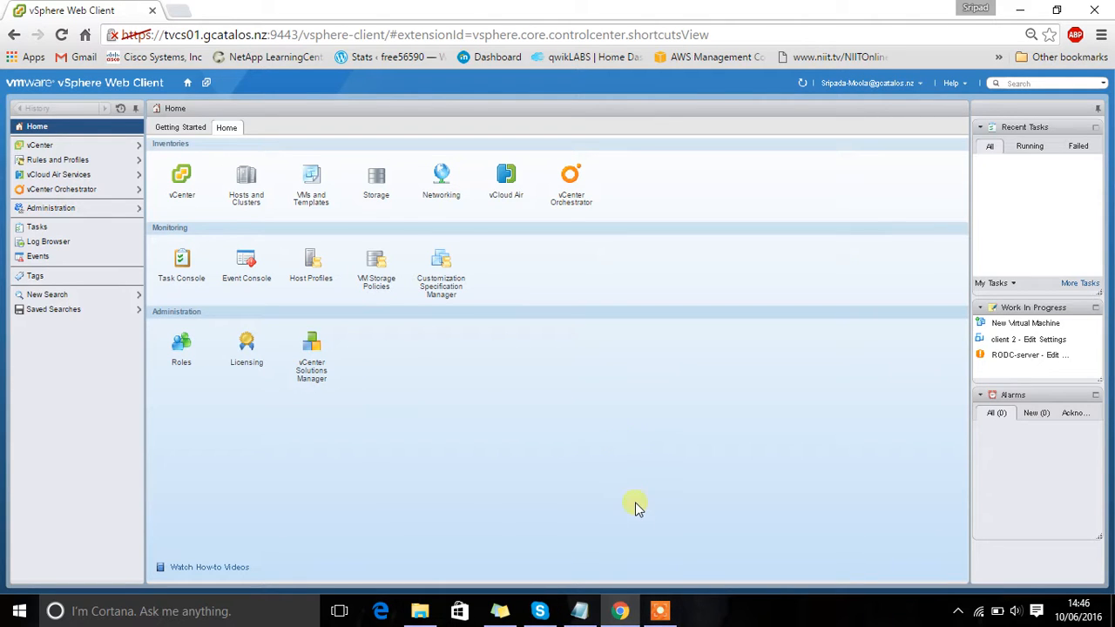
click(662, 611)
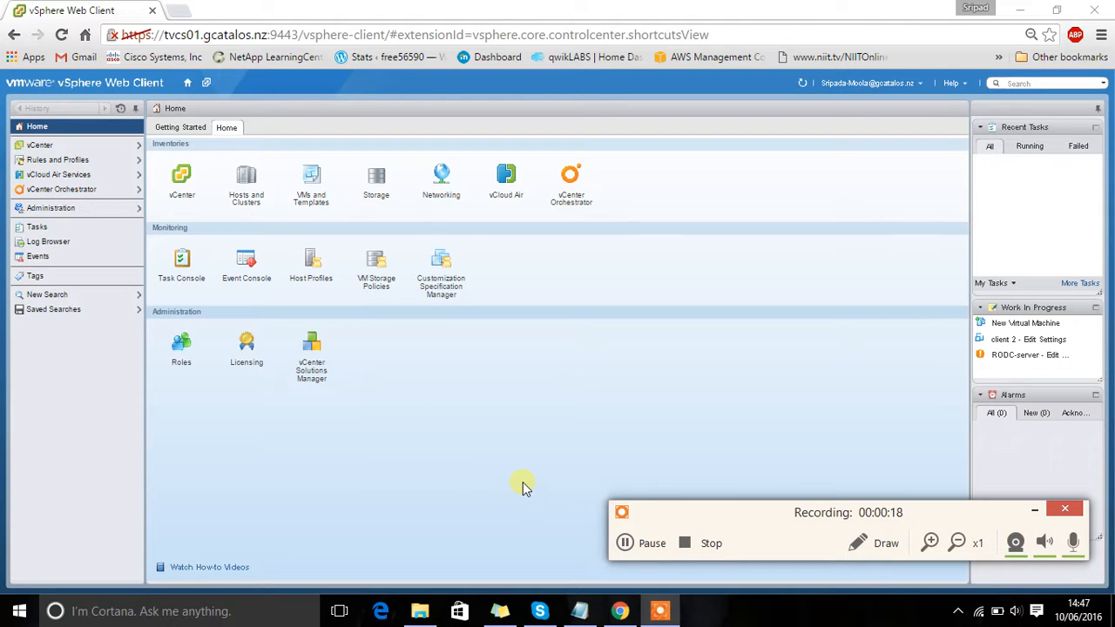
click(647, 545)
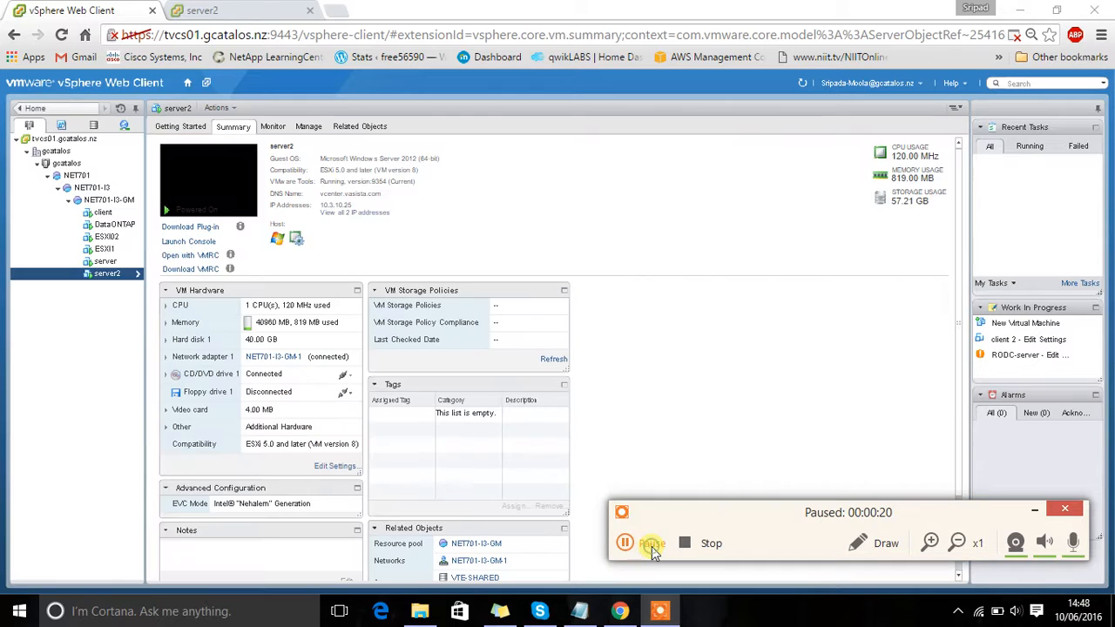
click(652, 546)
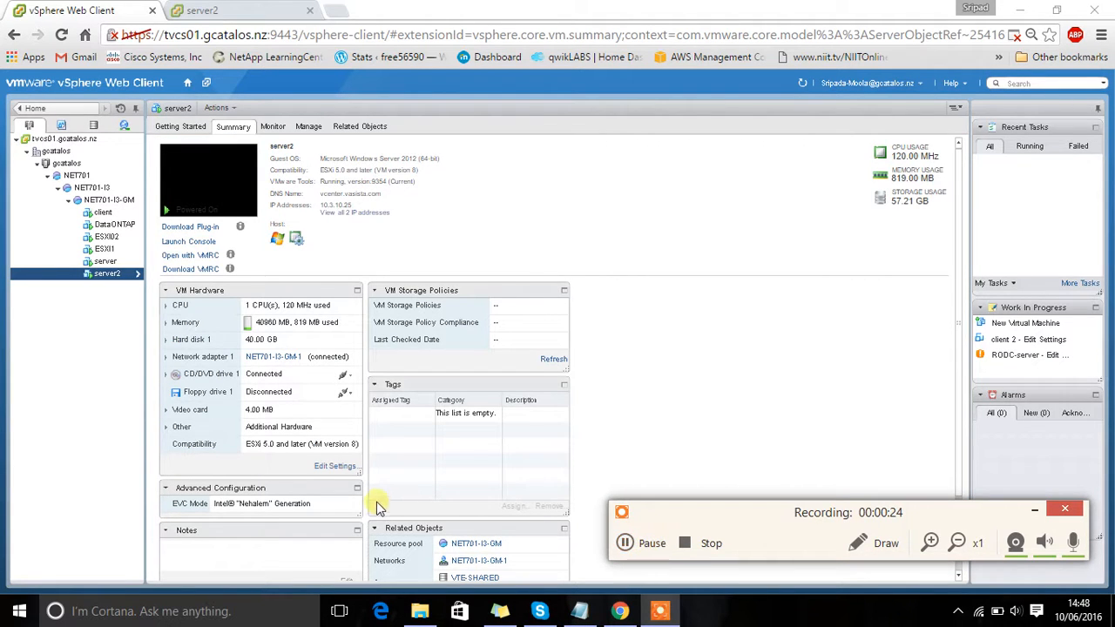
Open the datastore file browser for CD/DVD drive 1's media in server2's virtual hardware settings
click(334, 470)
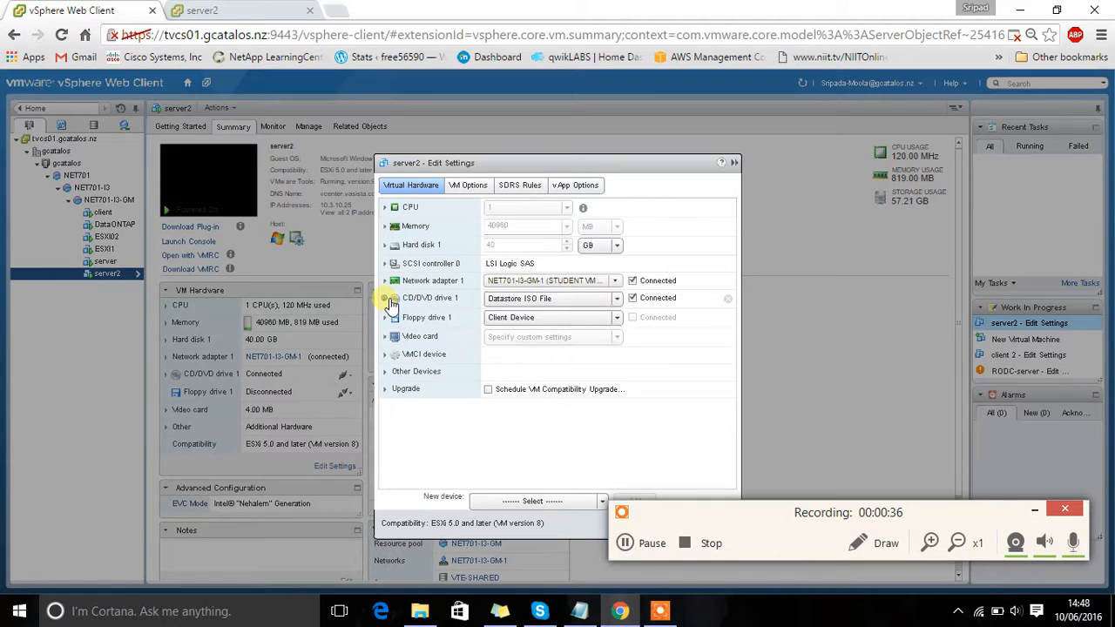
click(385, 298)
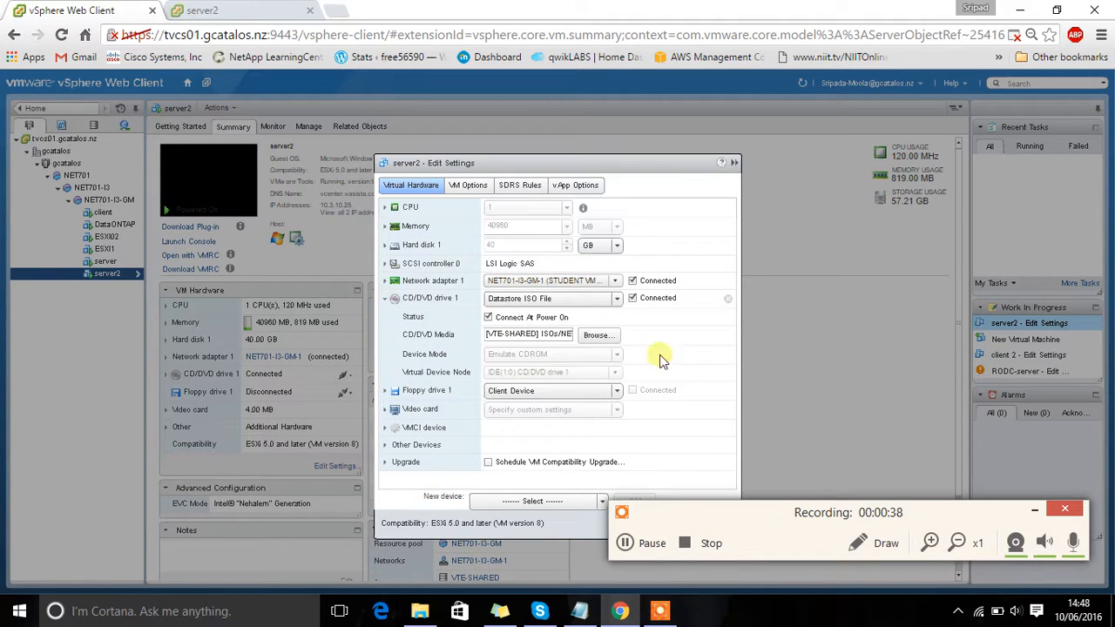
click(597, 335)
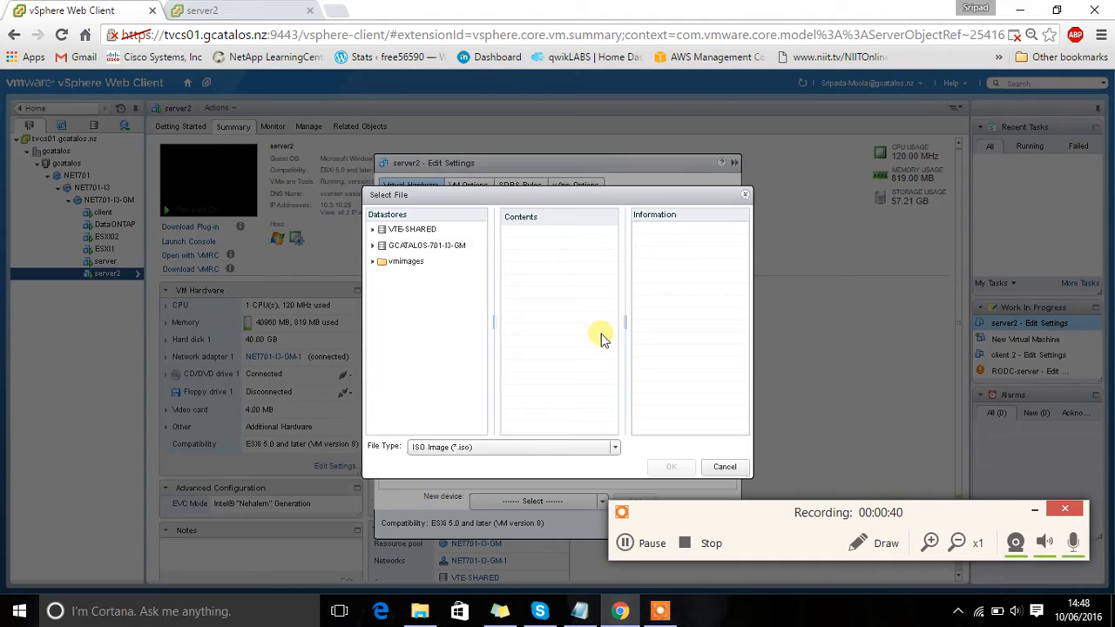
Select the VMware-VIMSetup-all-5.5 ISO from the ISOs > NET701GC > VMware folder on the VTE-SHARED datastore
click(418, 232)
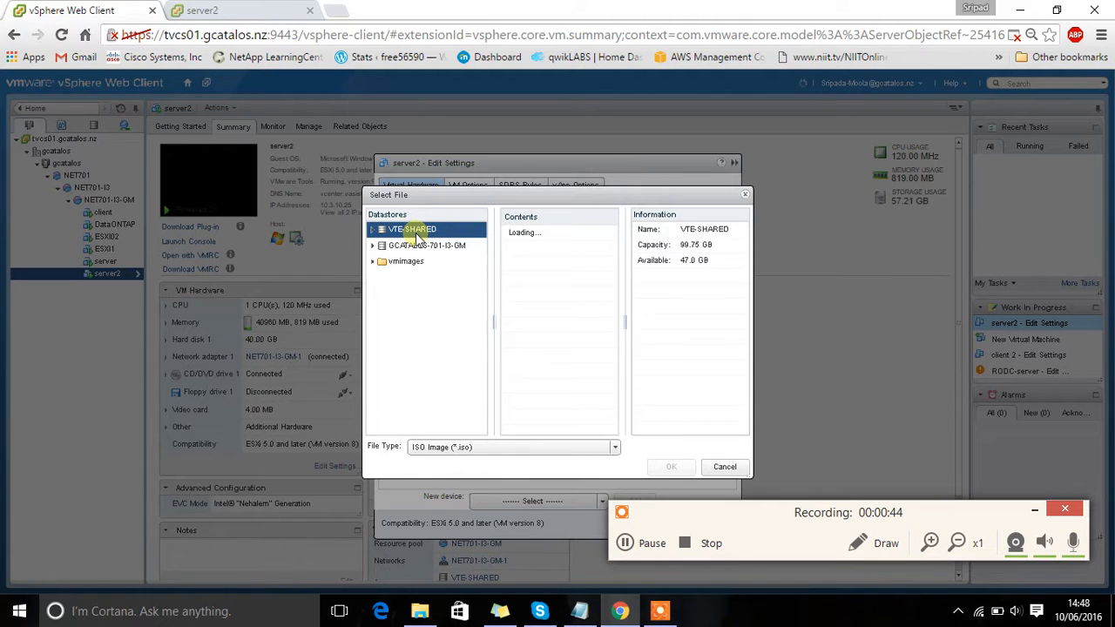
double_click(546, 253)
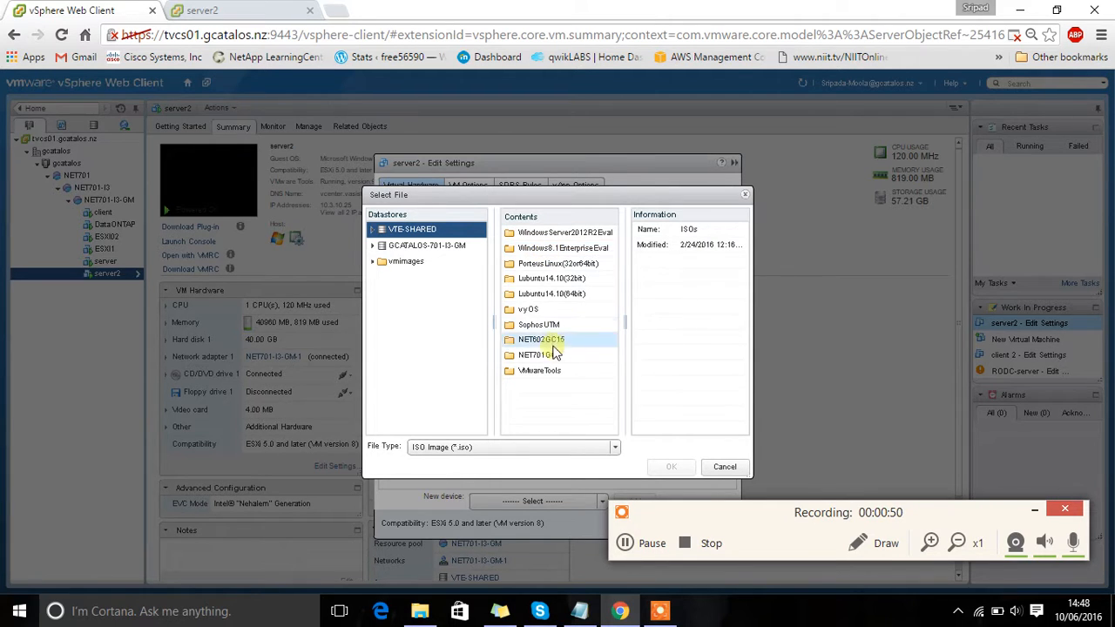
double_click(538, 356)
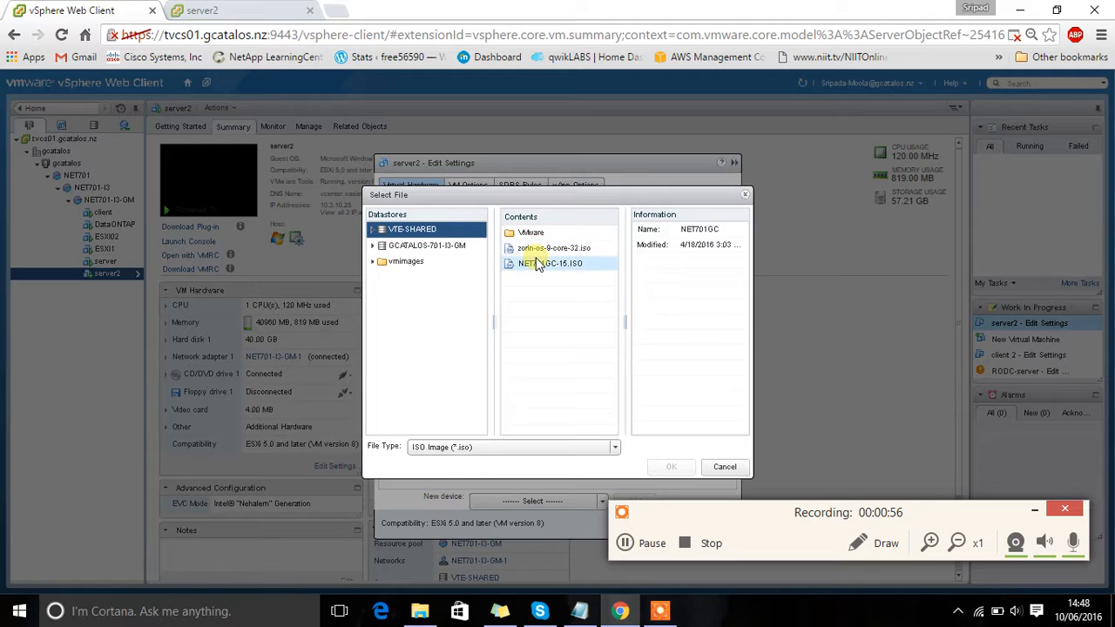
double_click(530, 234)
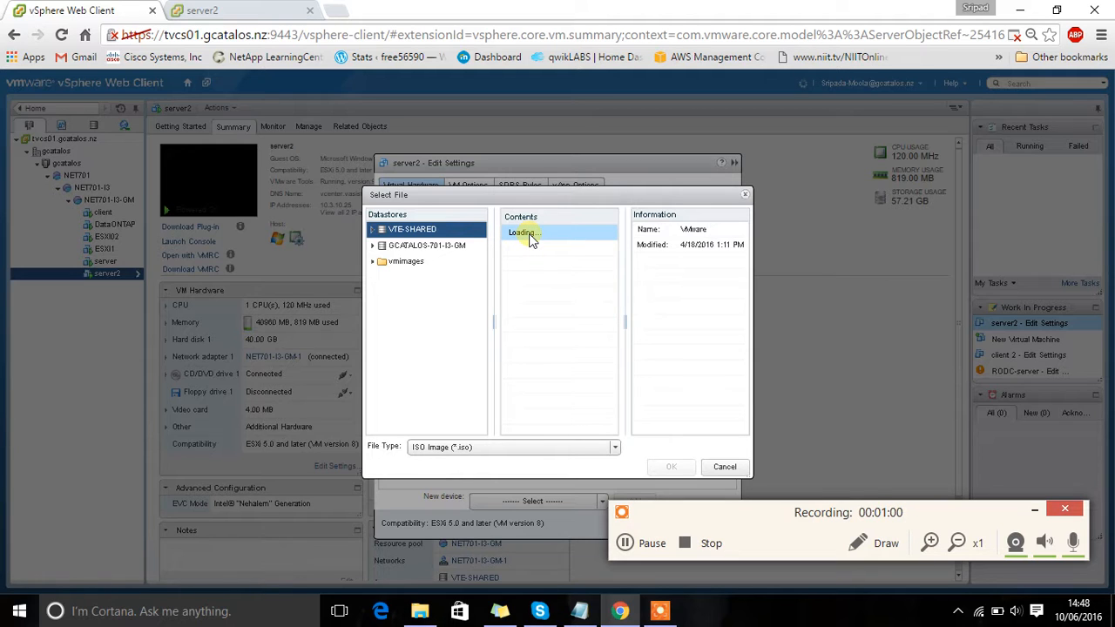
click(539, 264)
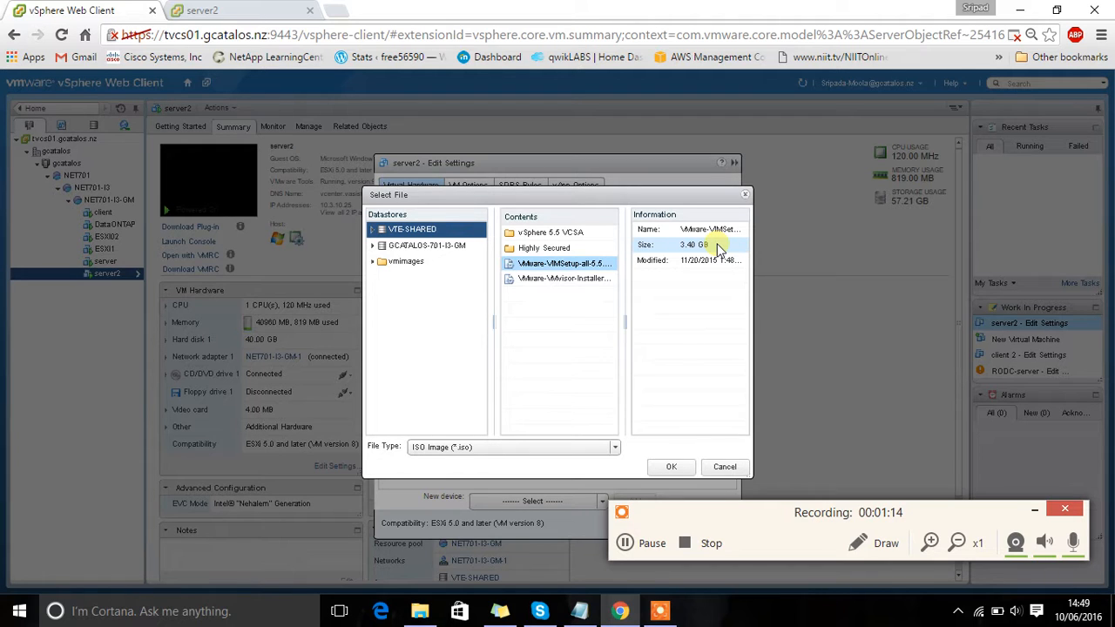
click(627, 541)
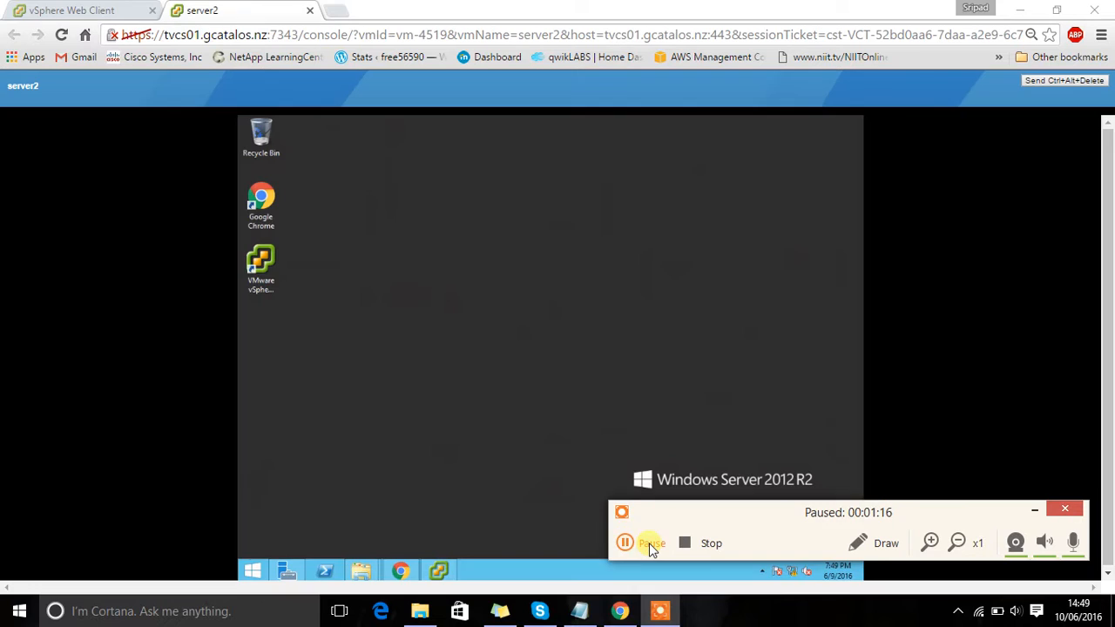
click(649, 544)
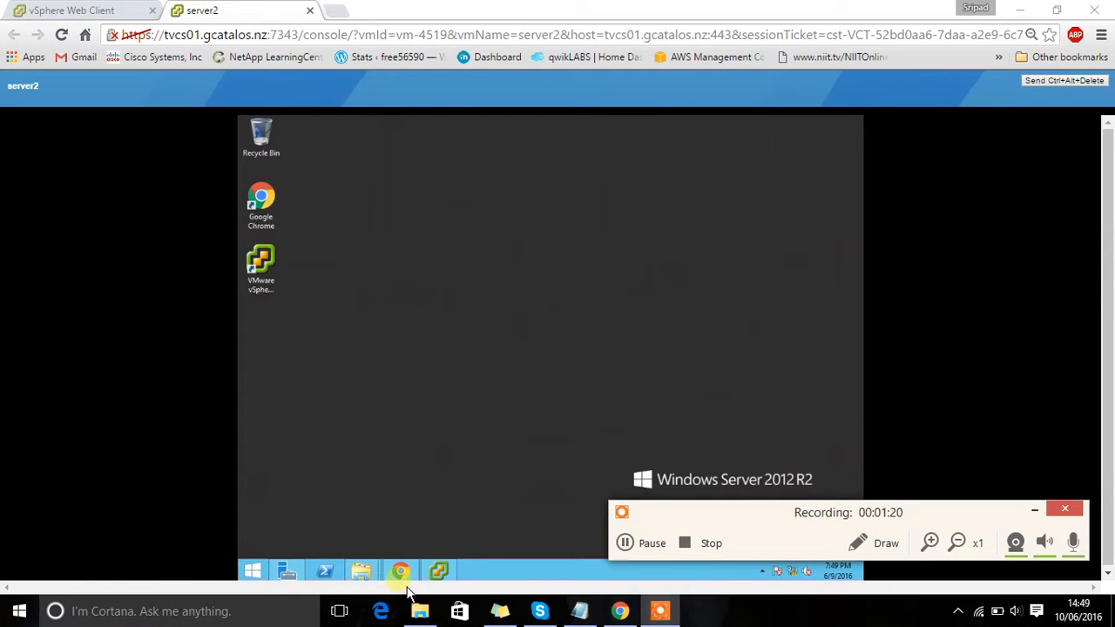
Open the DVD Drive (D:) VMware VIM disc on server2 and launch its autorun application
mouse_move(364, 573)
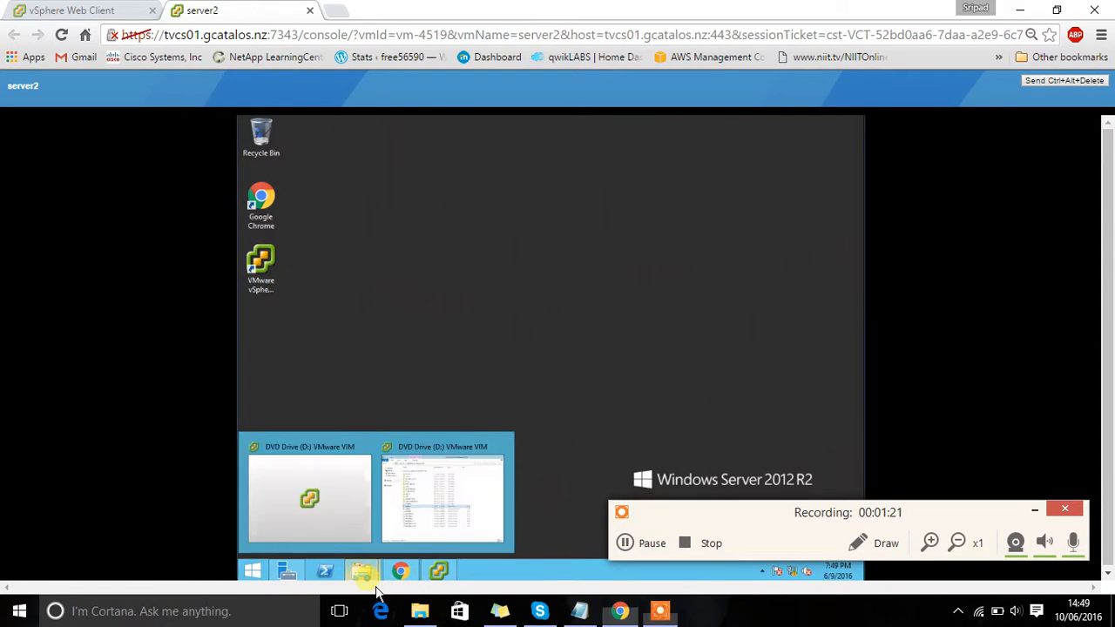
click(373, 480)
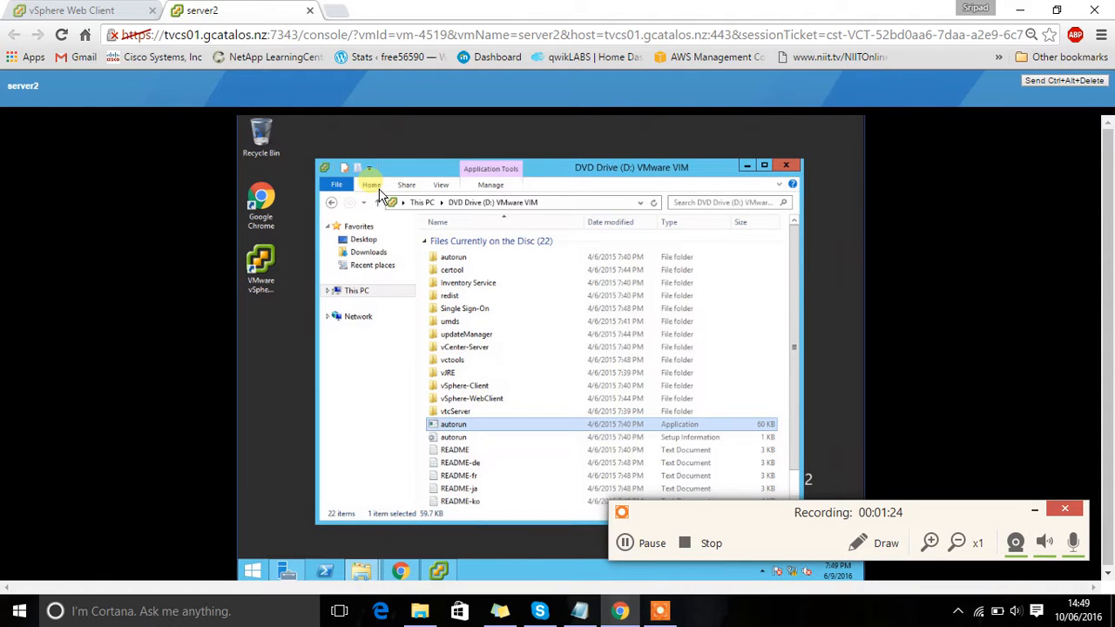
click(332, 204)
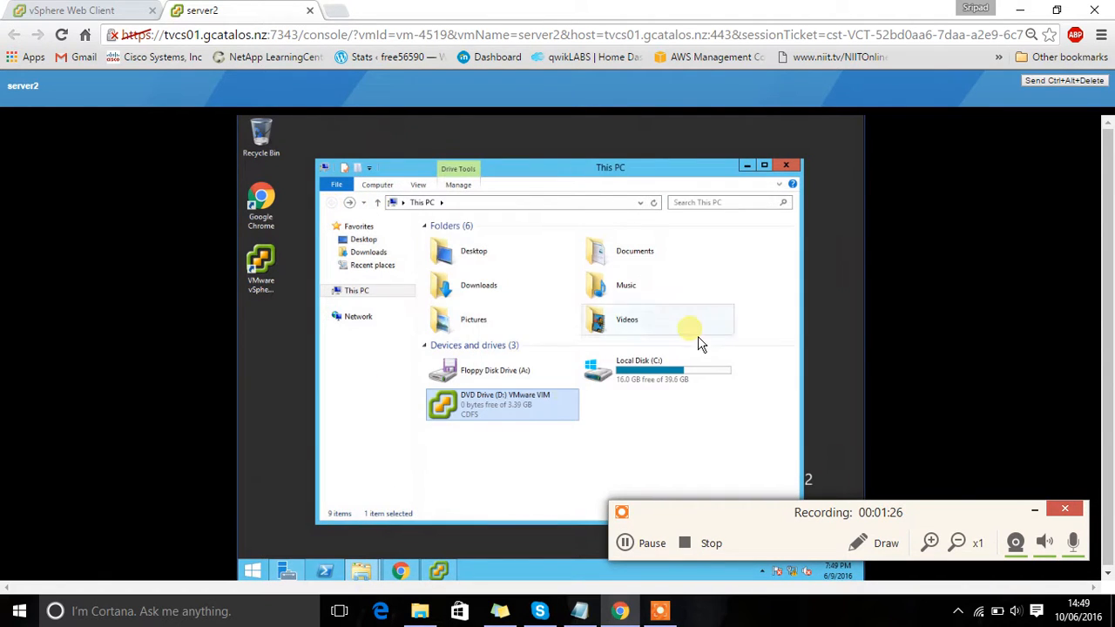
double_click(539, 421)
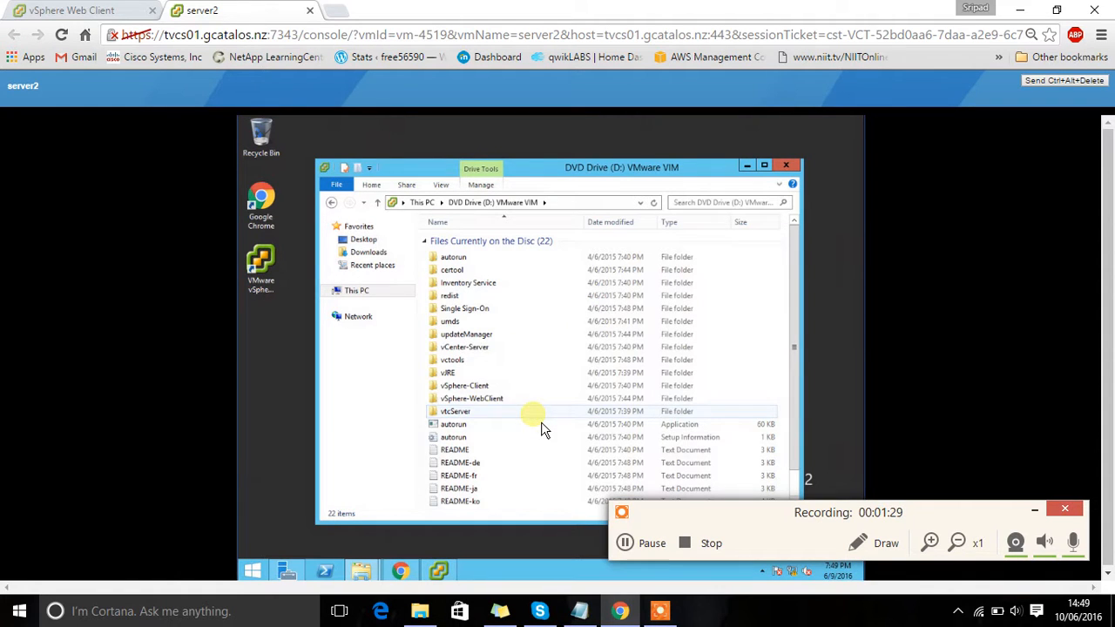
click(493, 426)
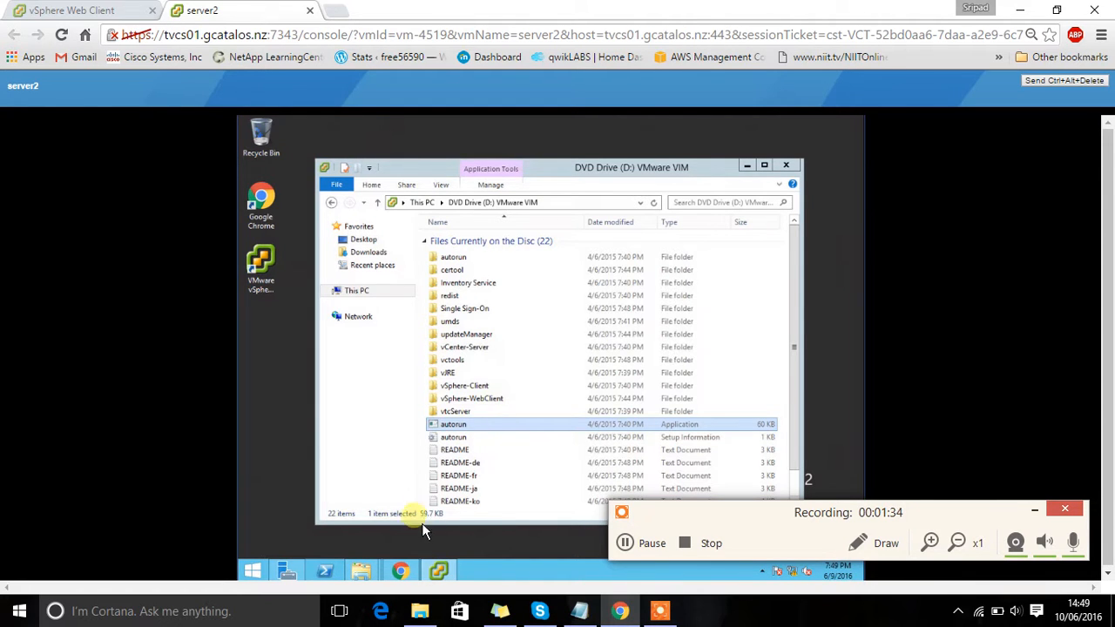
mouse_move(374, 580)
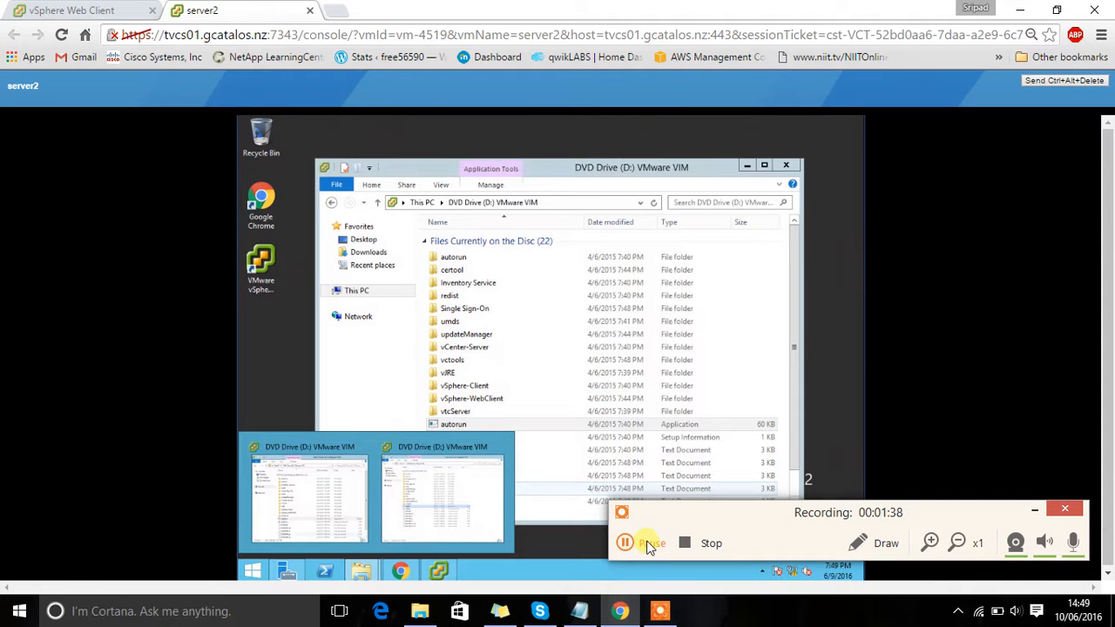
click(646, 543)
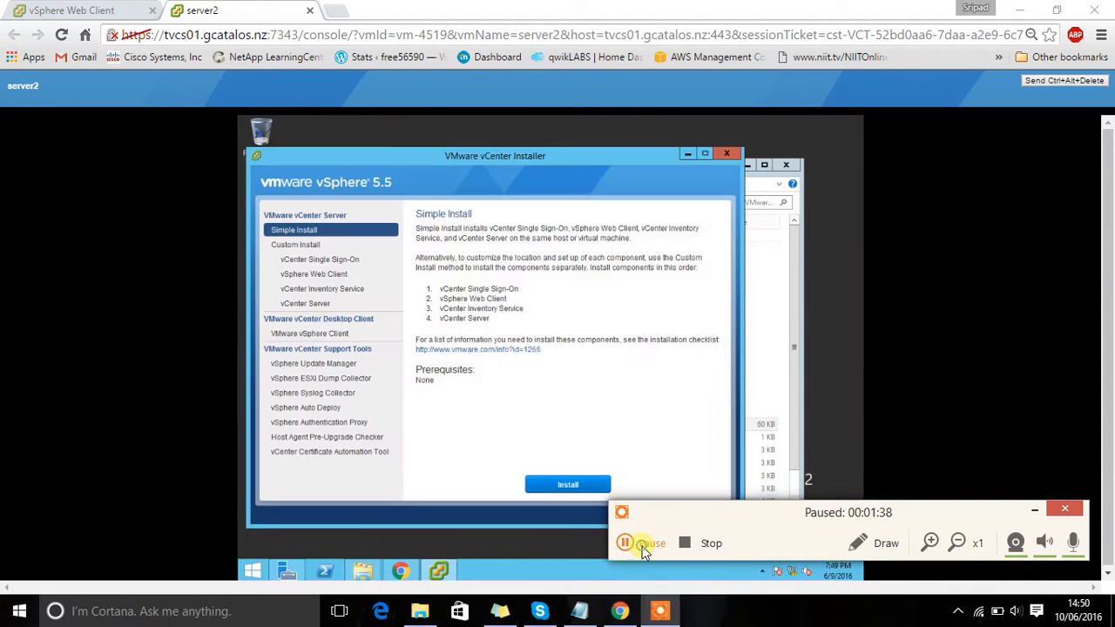
click(645, 549)
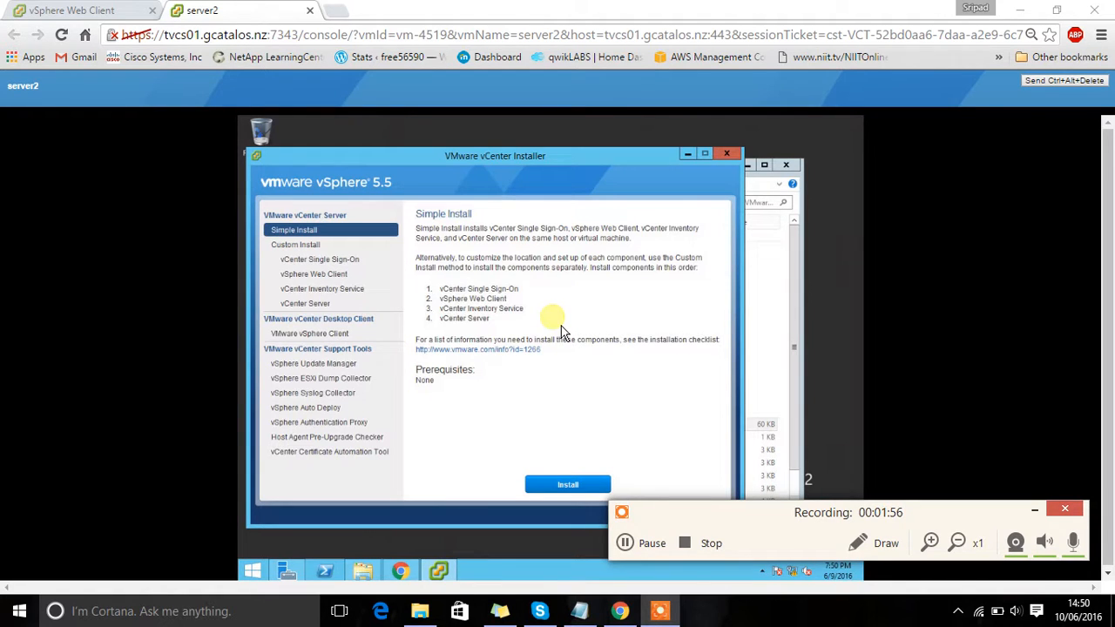
Review the installer pages for vCenter Single Sign-On, Inventory Service, vCenter Server and vSphere Web Client, and close the installer and disc windows
click(337, 264)
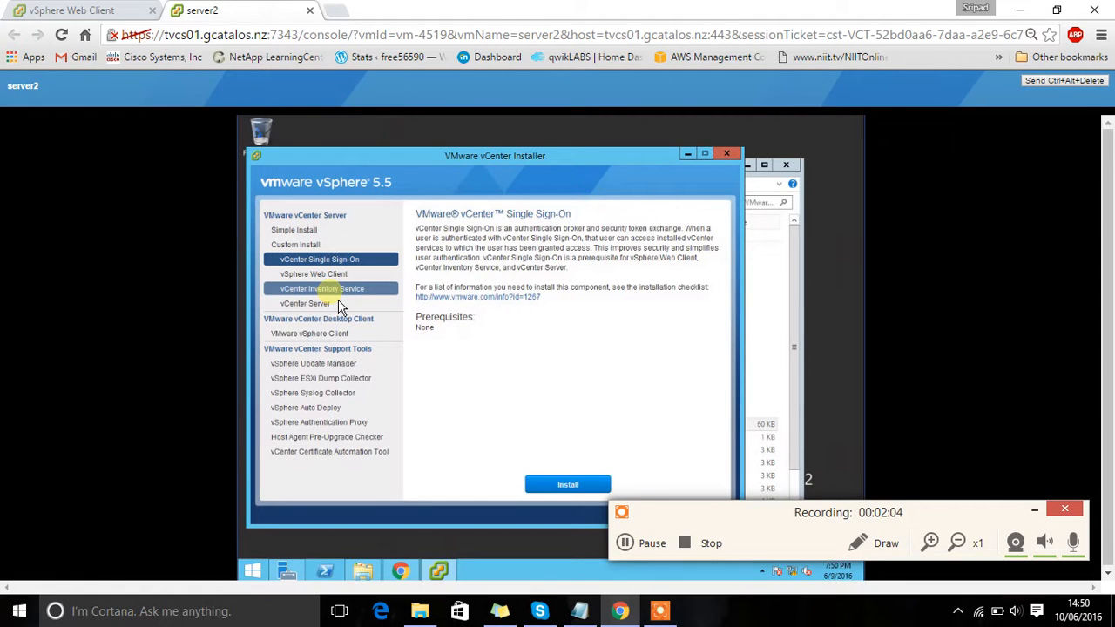
click(339, 296)
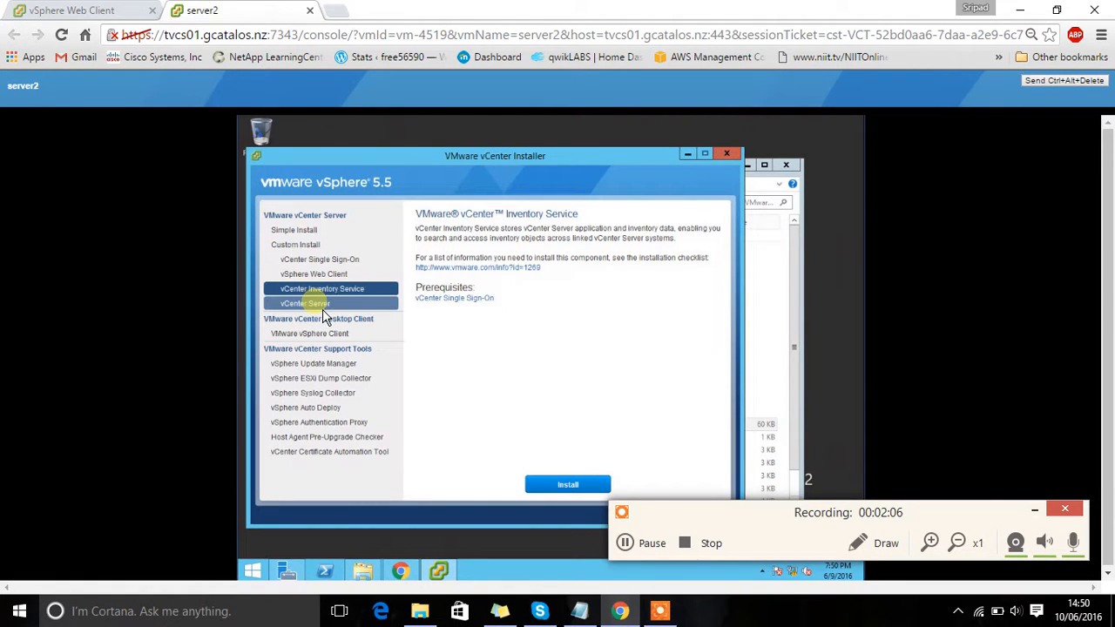
click(323, 309)
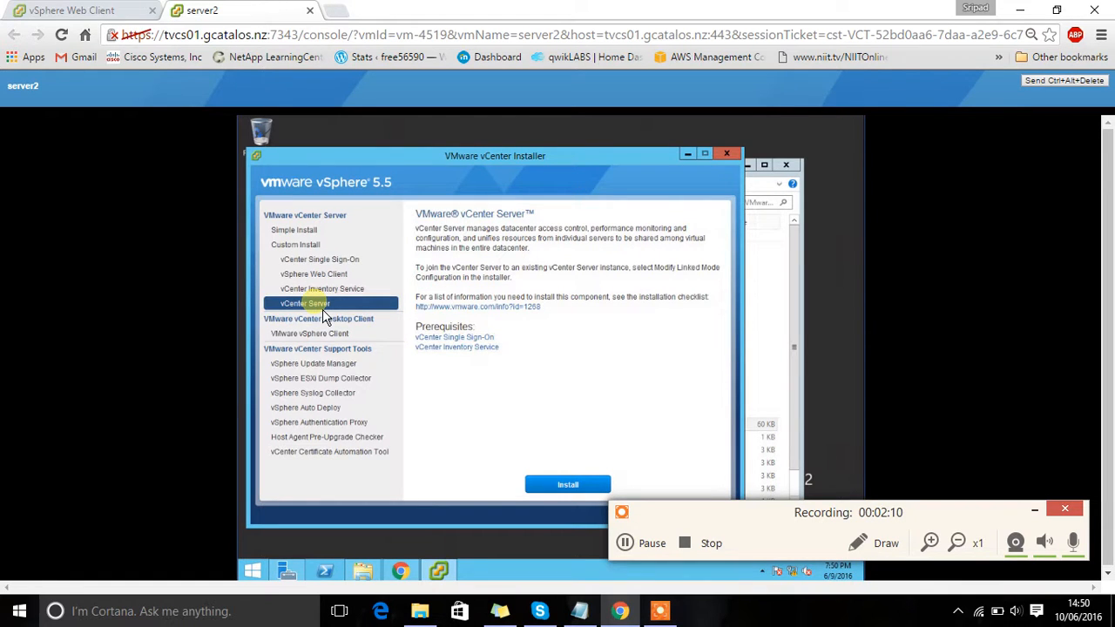
click(319, 281)
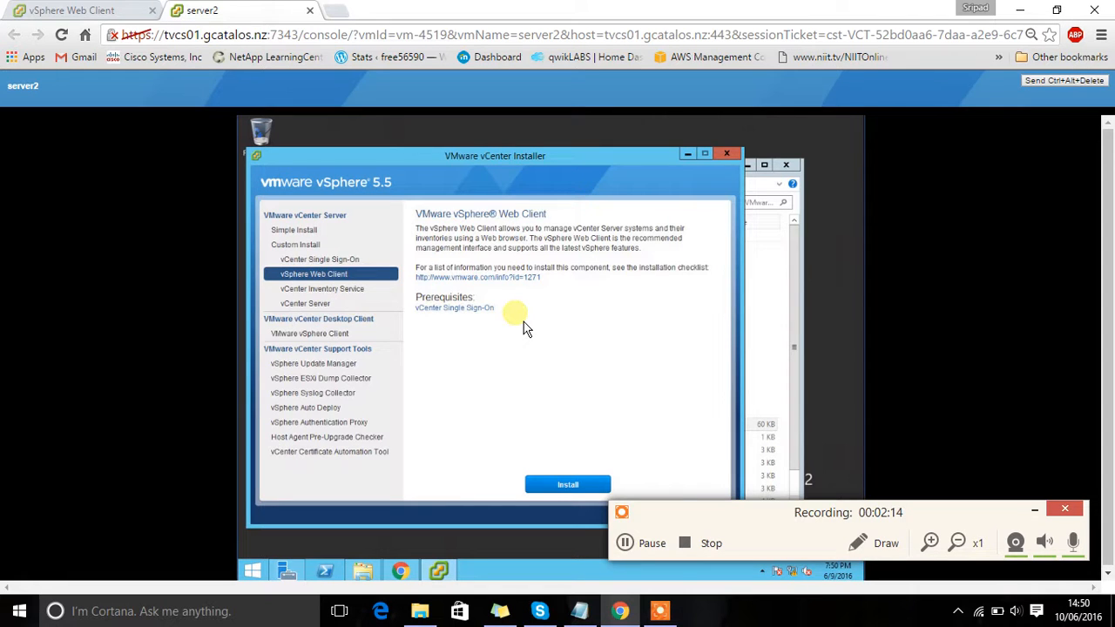
click(731, 160)
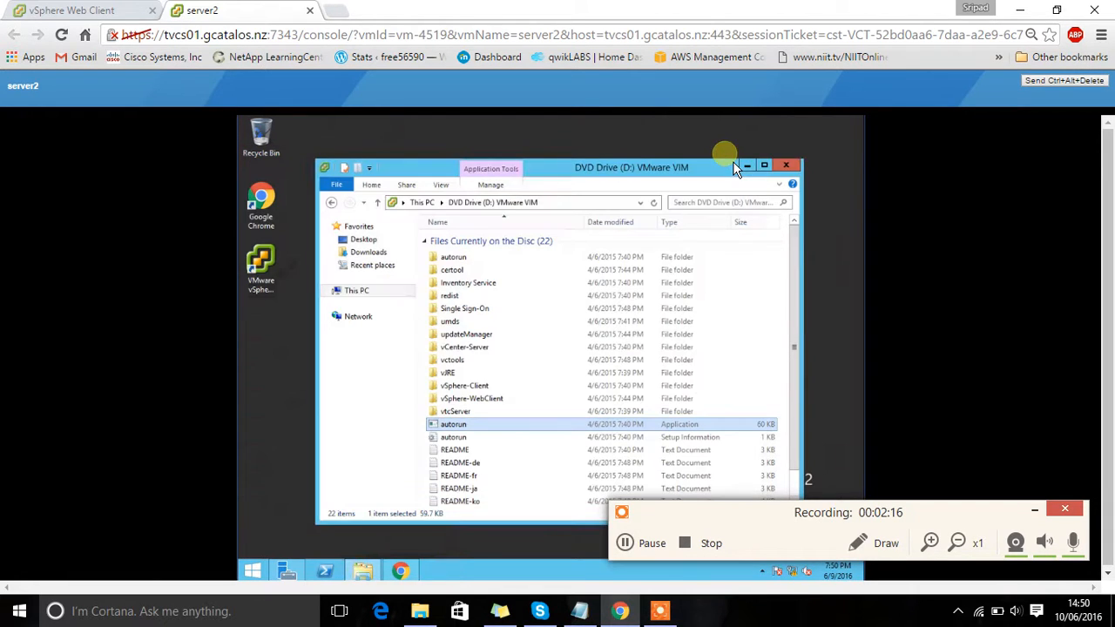
click(791, 169)
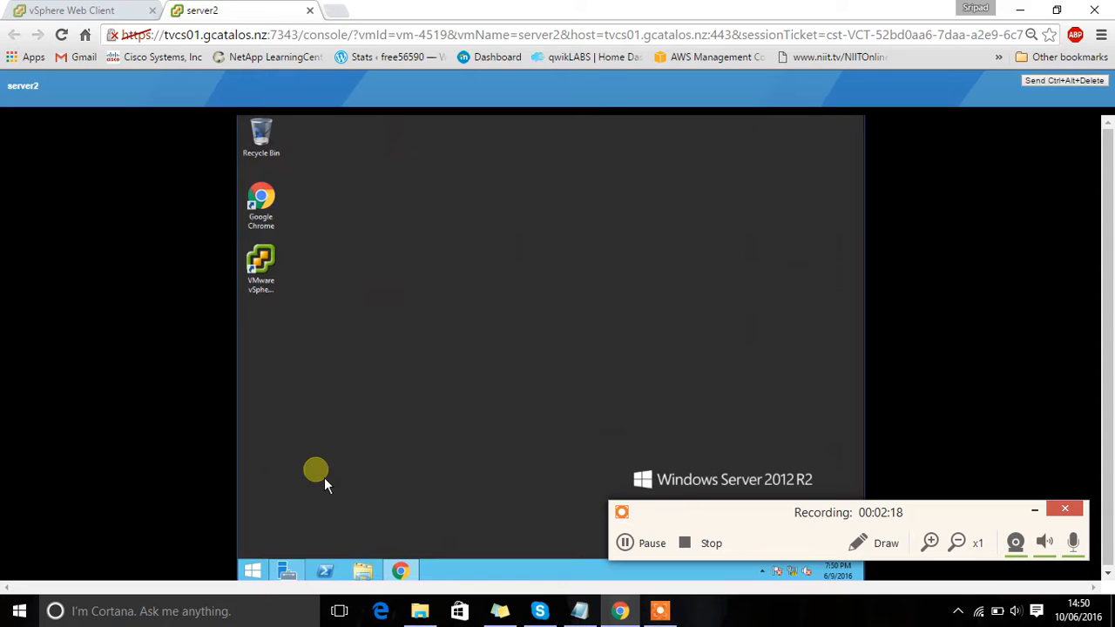
Search the server's installed programs for "web Client" and launch vSphere Web Client
click(252, 570)
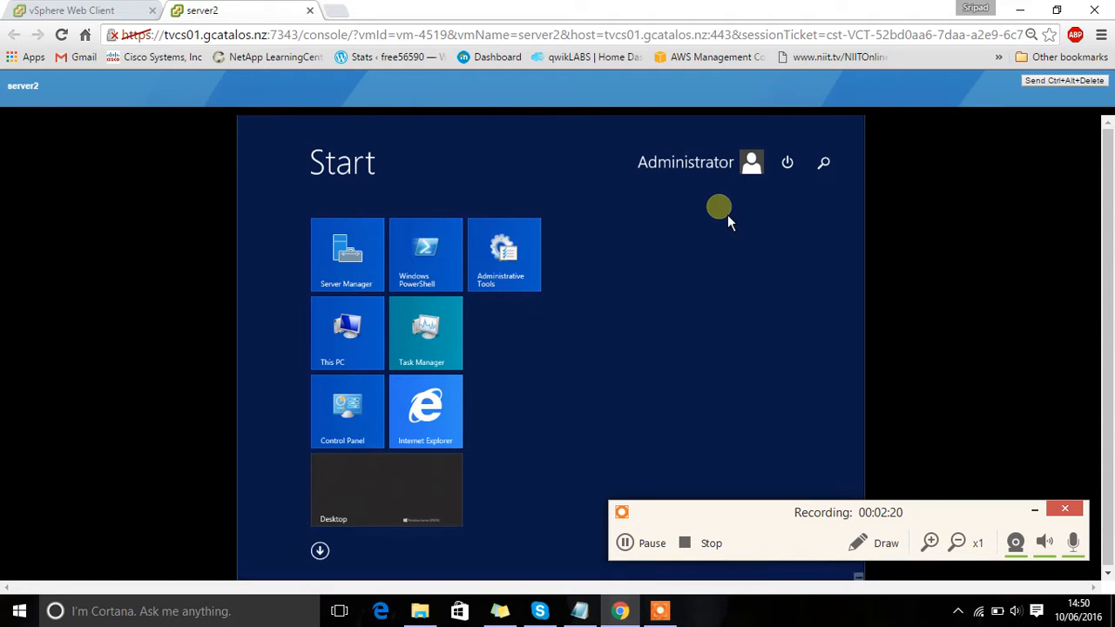
click(833, 168)
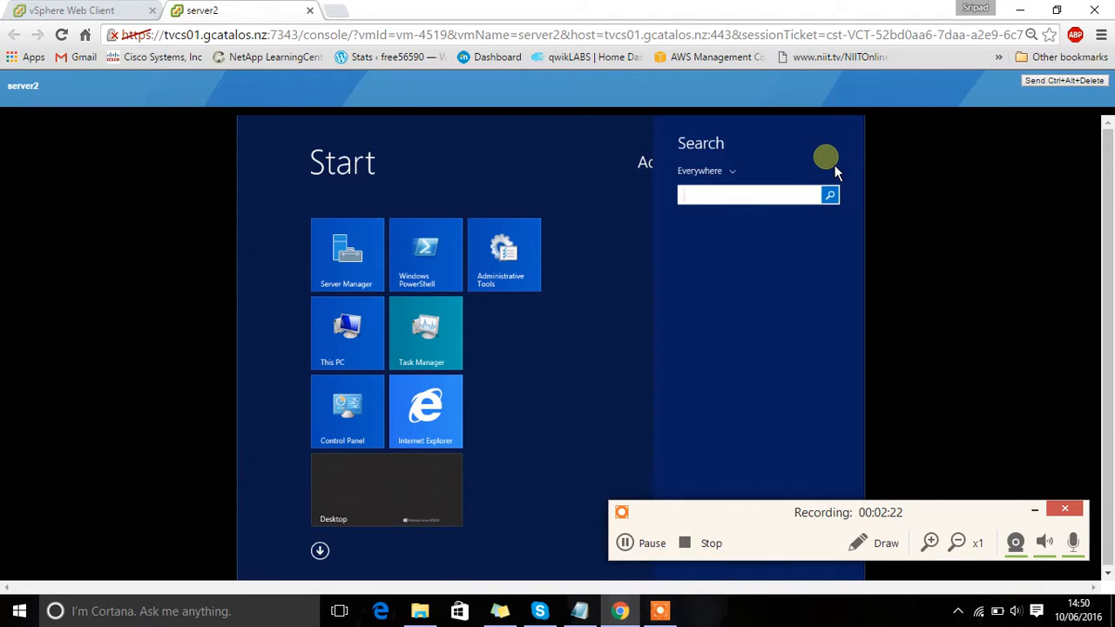
text(web Client)
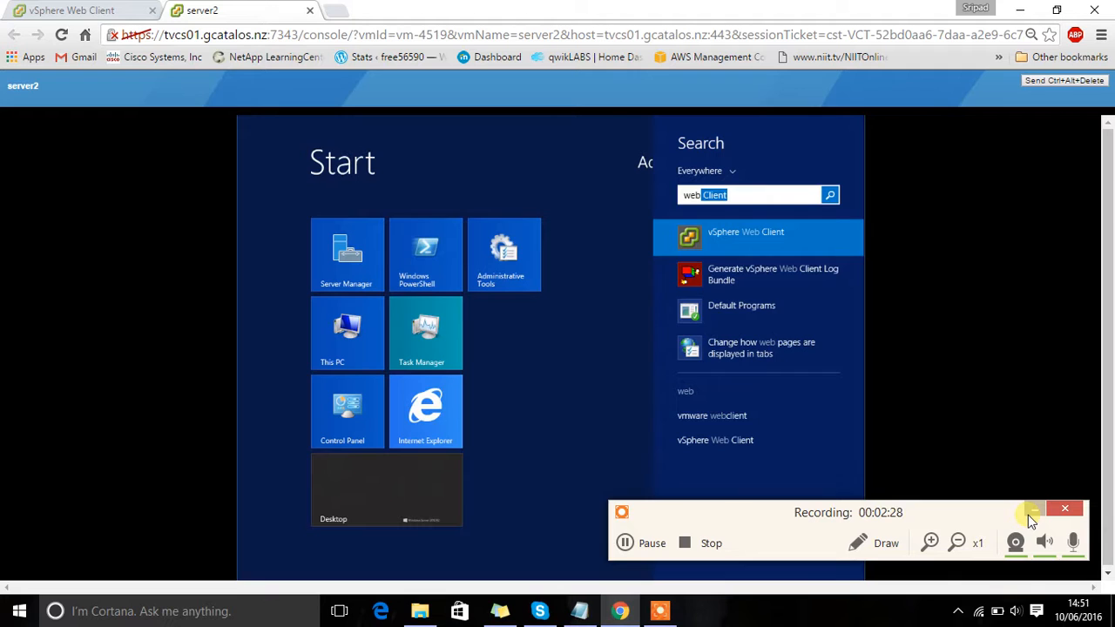
key(Return)
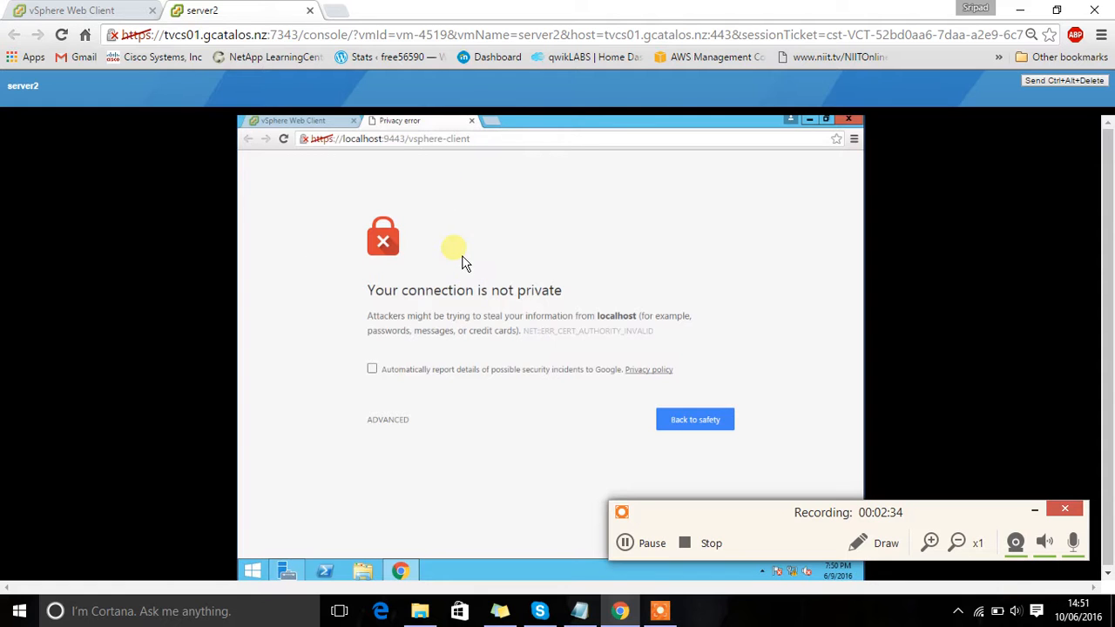
click(627, 543)
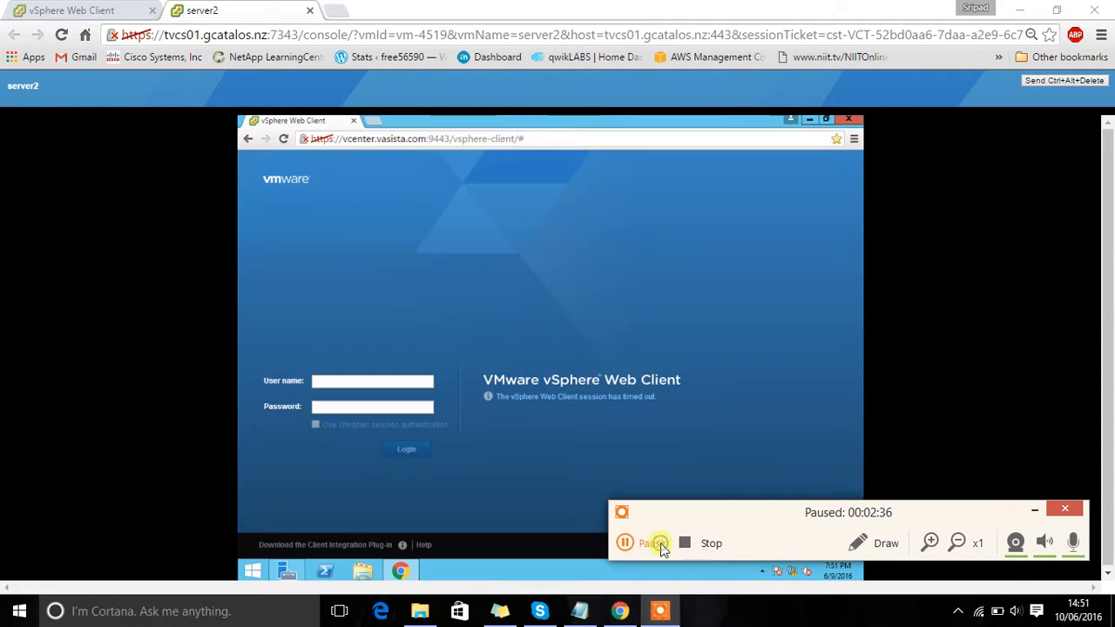
click(653, 542)
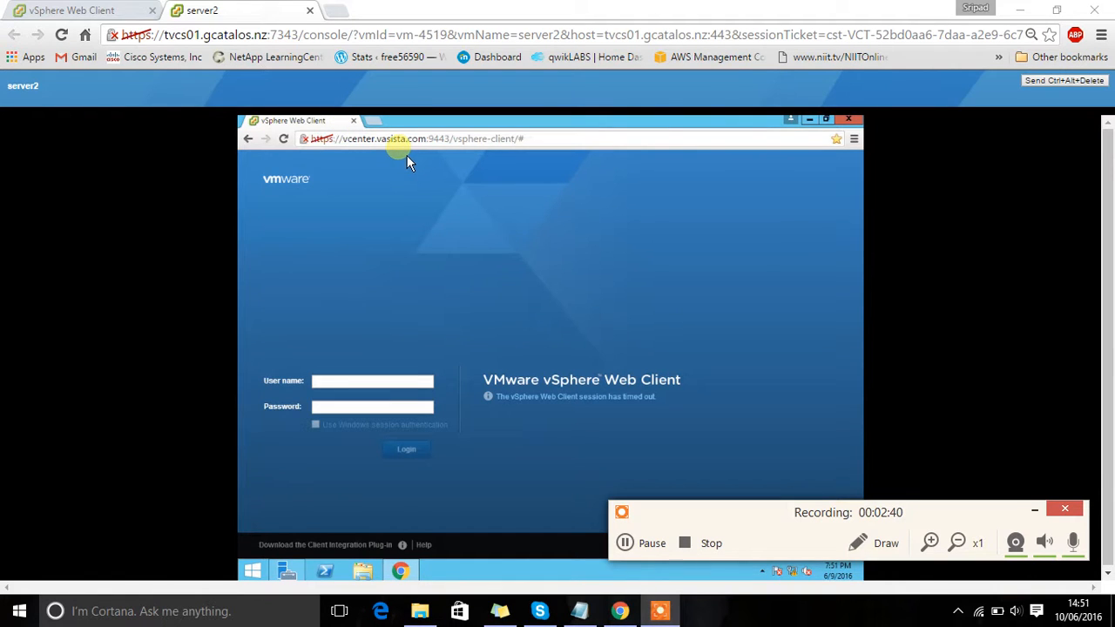
drag(377, 141, 438, 147)
click(425, 172)
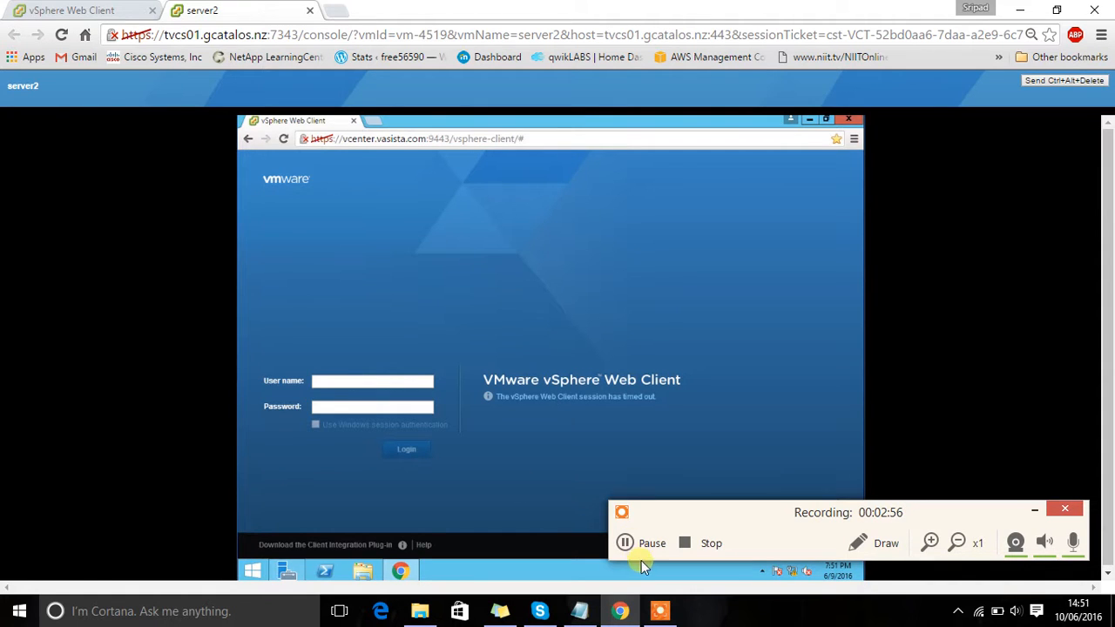
click(652, 542)
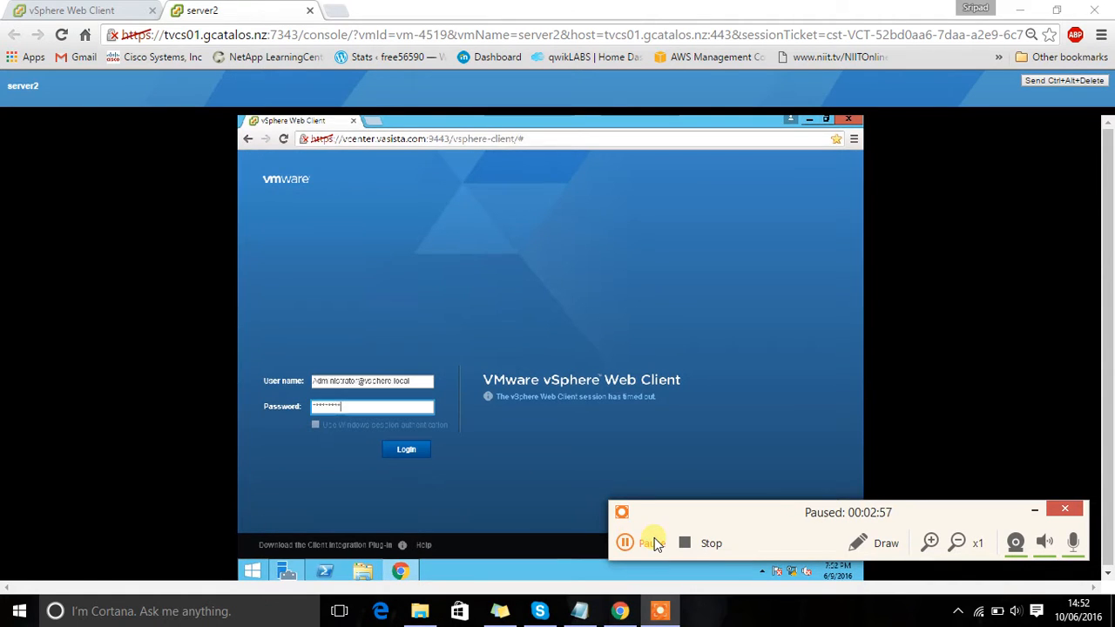
Log in to the vSphere Web Client with the administrator credentials already filled in
click(651, 542)
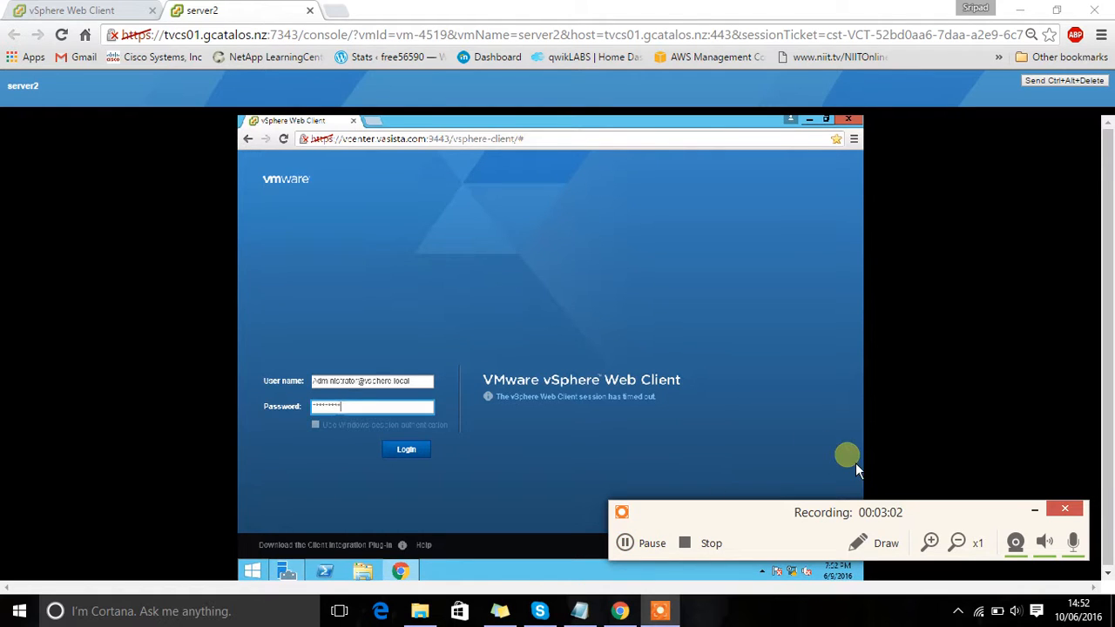
click(424, 454)
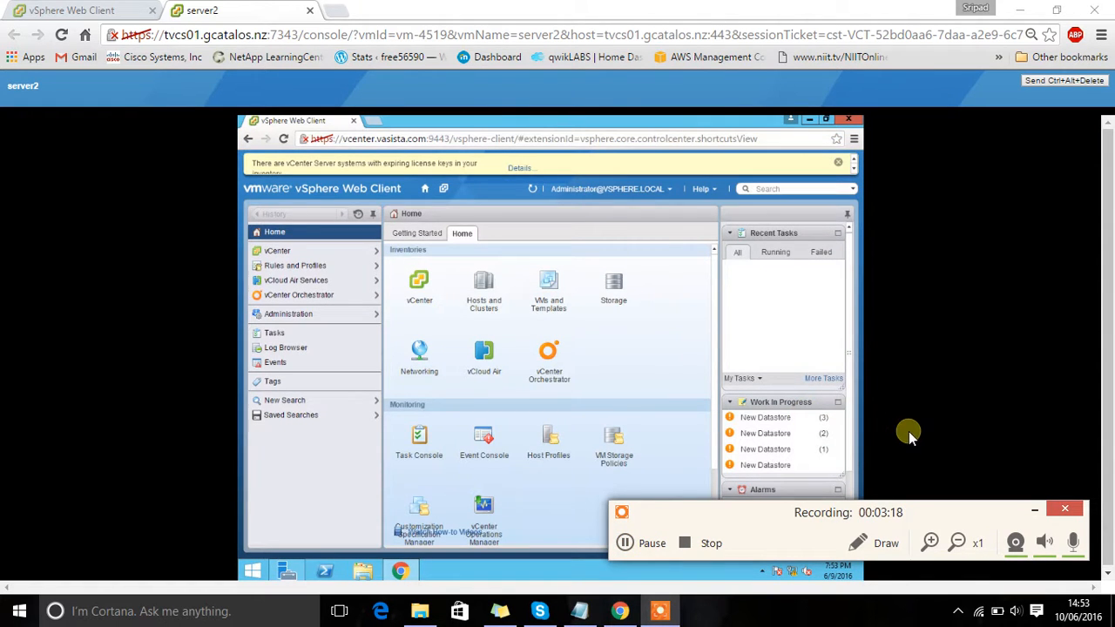
click(1036, 507)
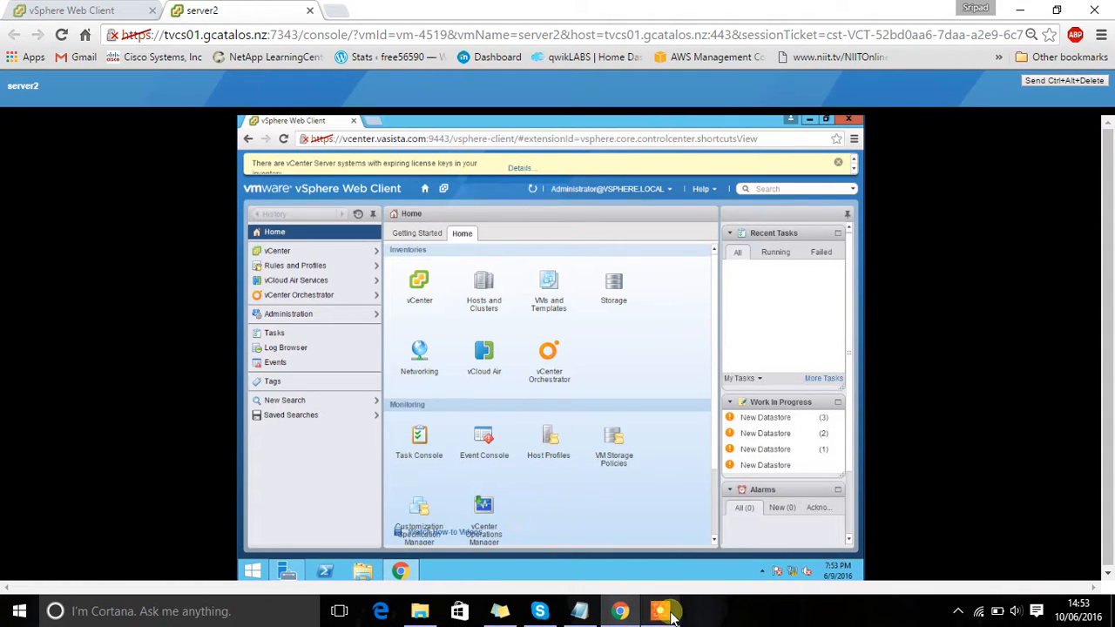
mouse_move(670, 617)
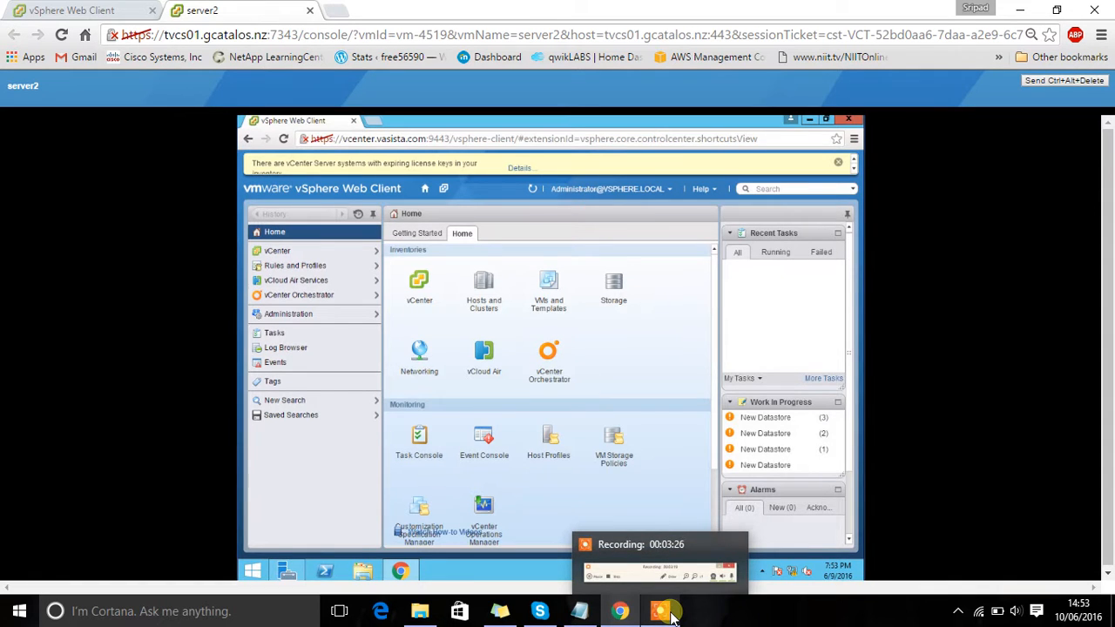
click(671, 617)
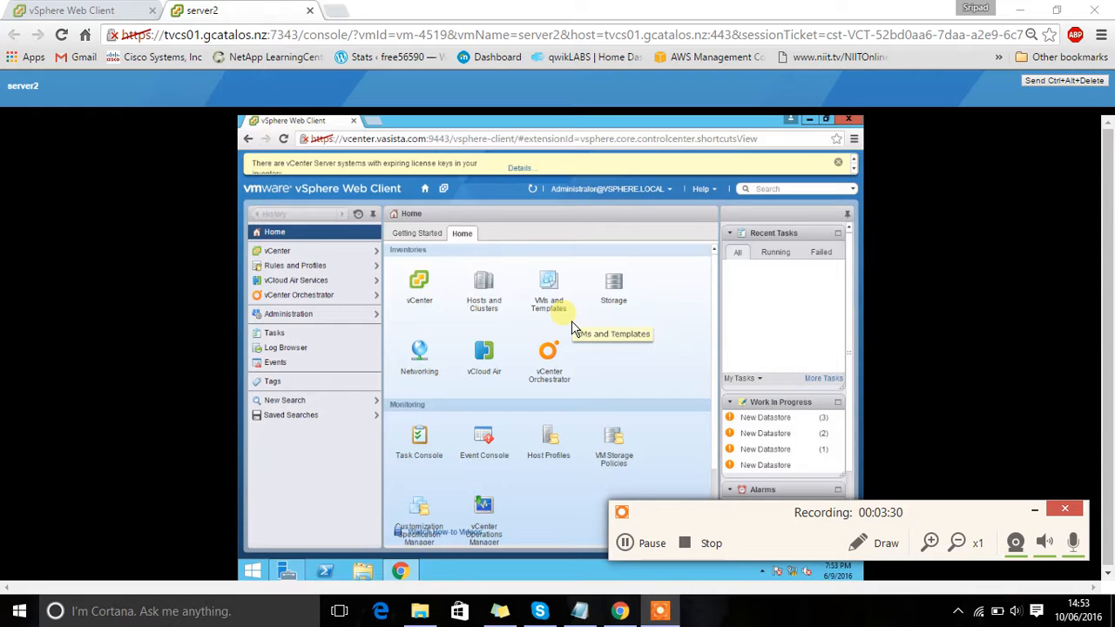
click(643, 544)
click(645, 548)
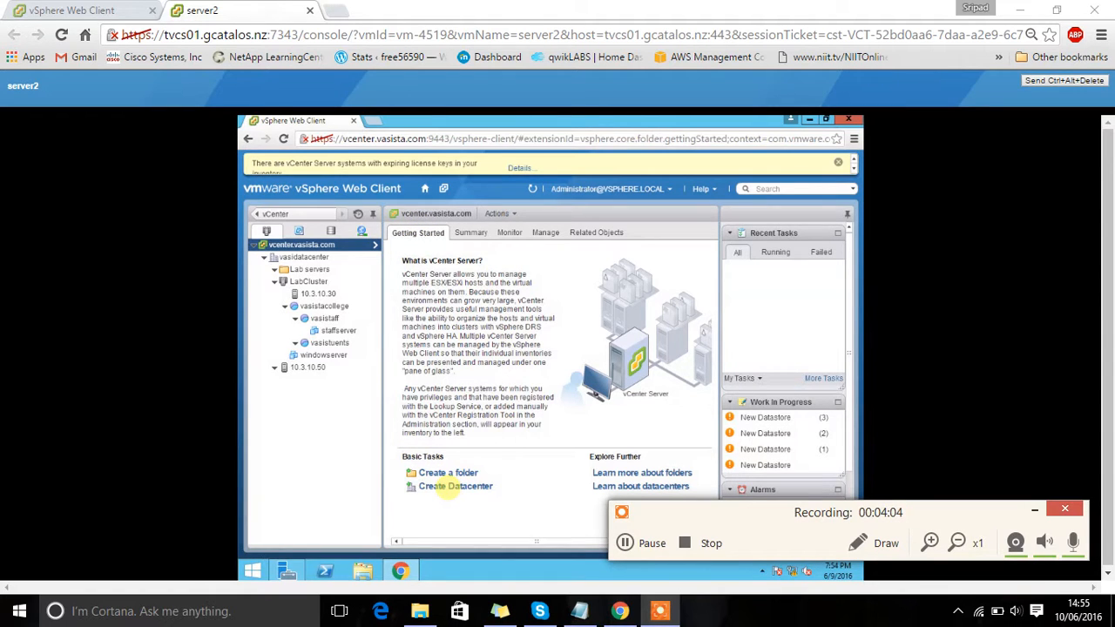
Create a datacenter named Training under vcenter.vasista.com
click(455, 490)
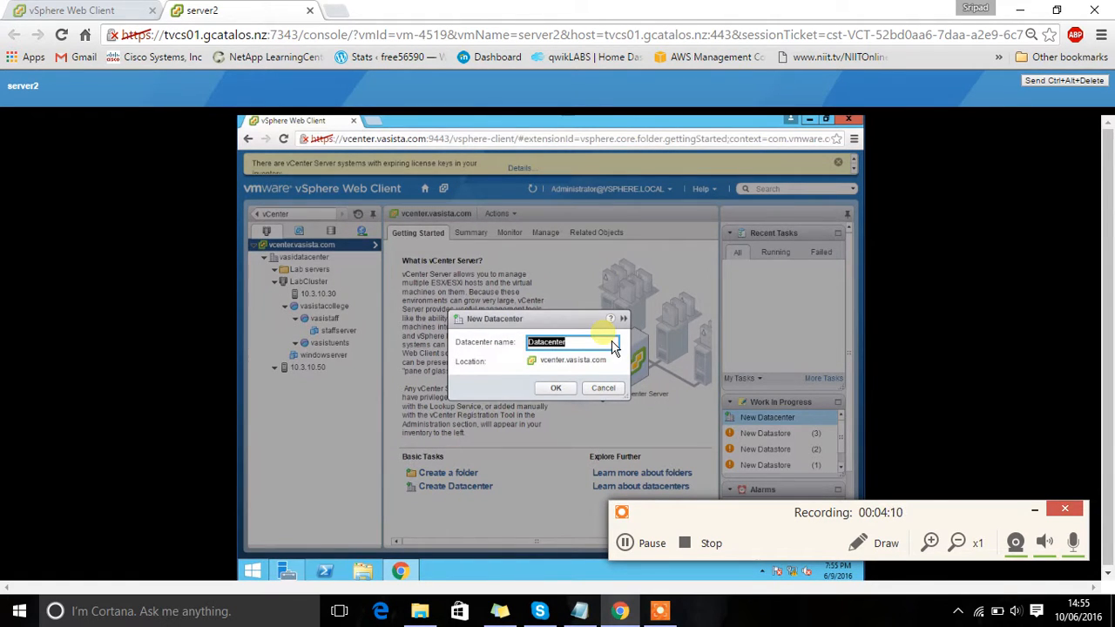
key(BackSpace)
text(Training)
click(556, 388)
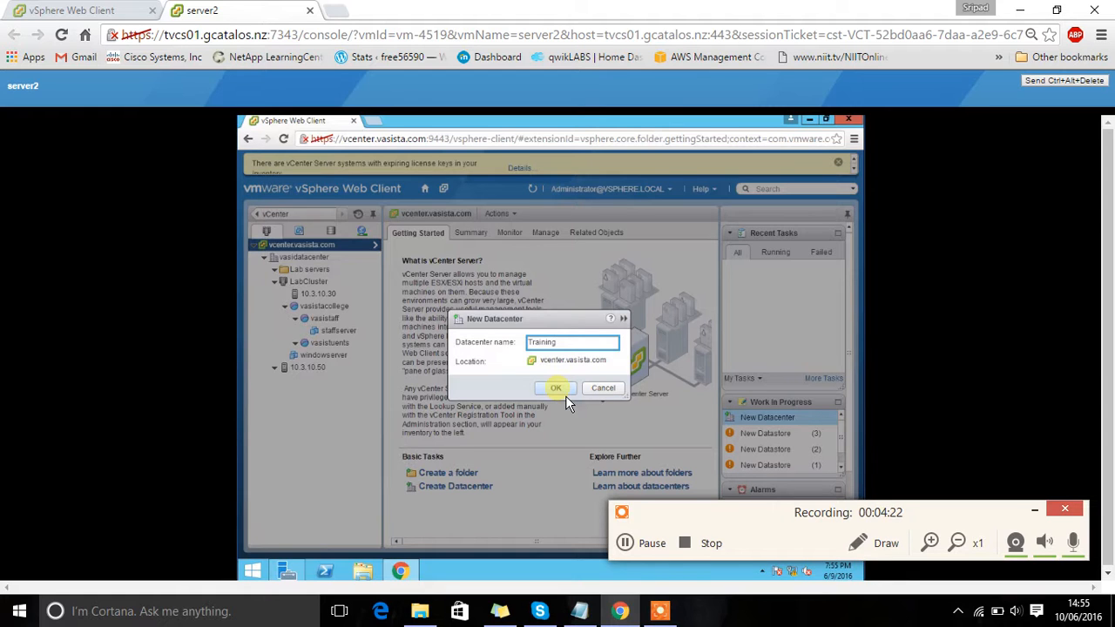
click(642, 542)
click(642, 543)
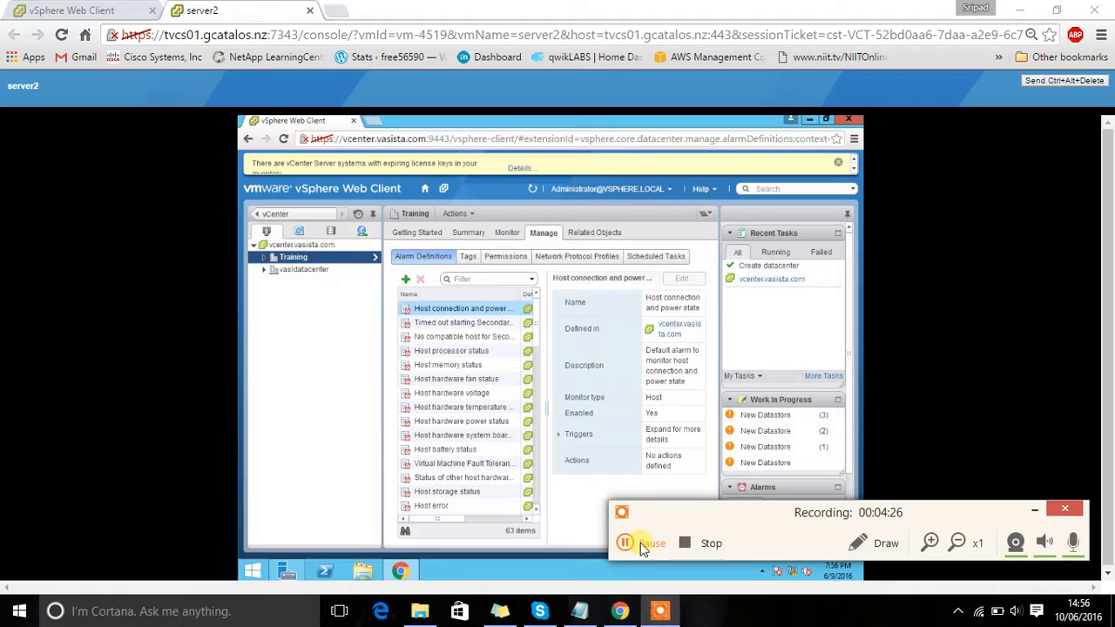
Start adding a host to the Training datacenter, with 10.3.10.50 as its IP address
click(330, 259)
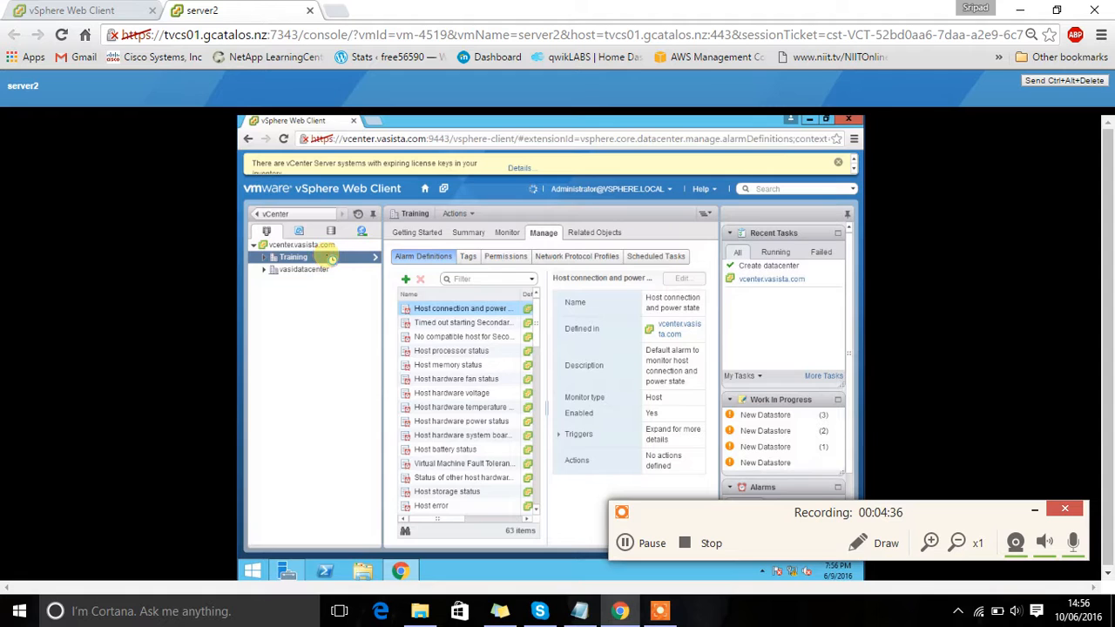
right_click(333, 262)
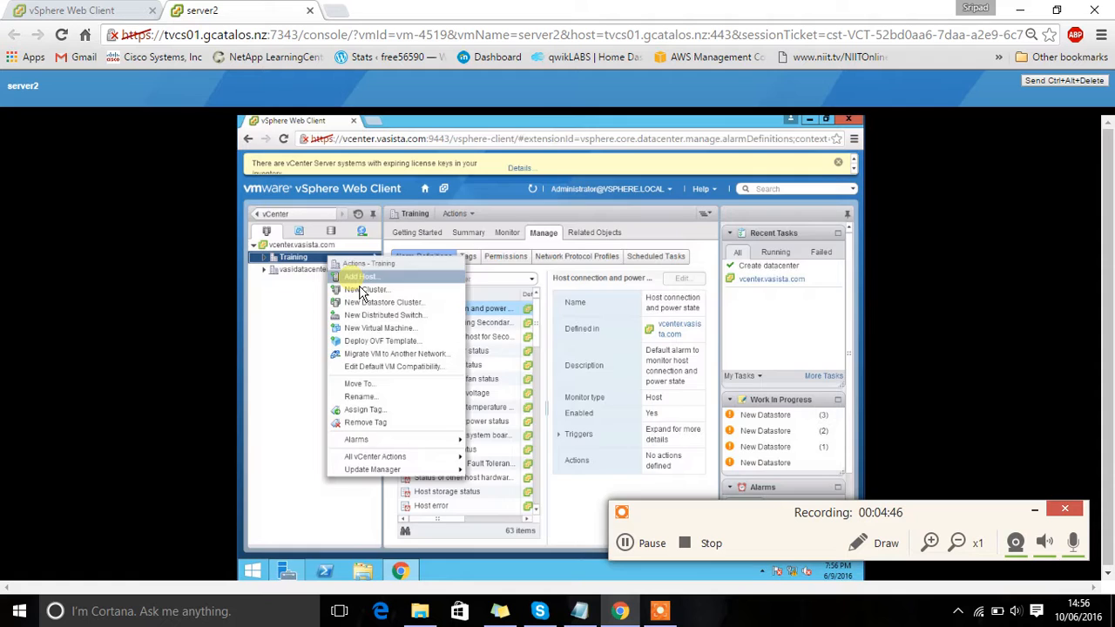
click(358, 286)
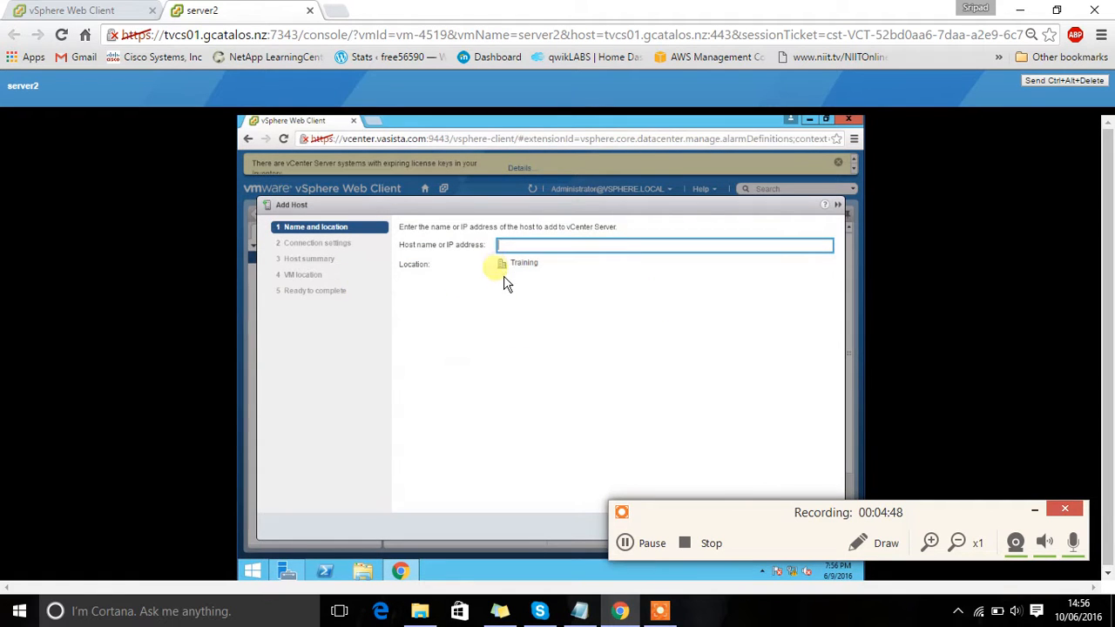
click(507, 247)
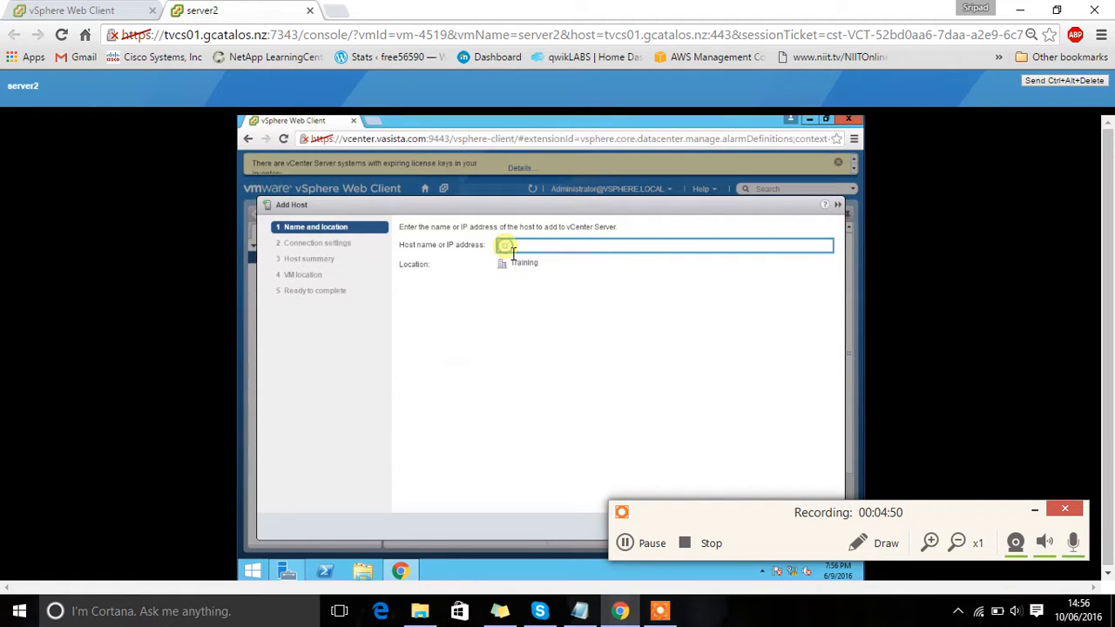
text(10.3.10.50)
click(1028, 511)
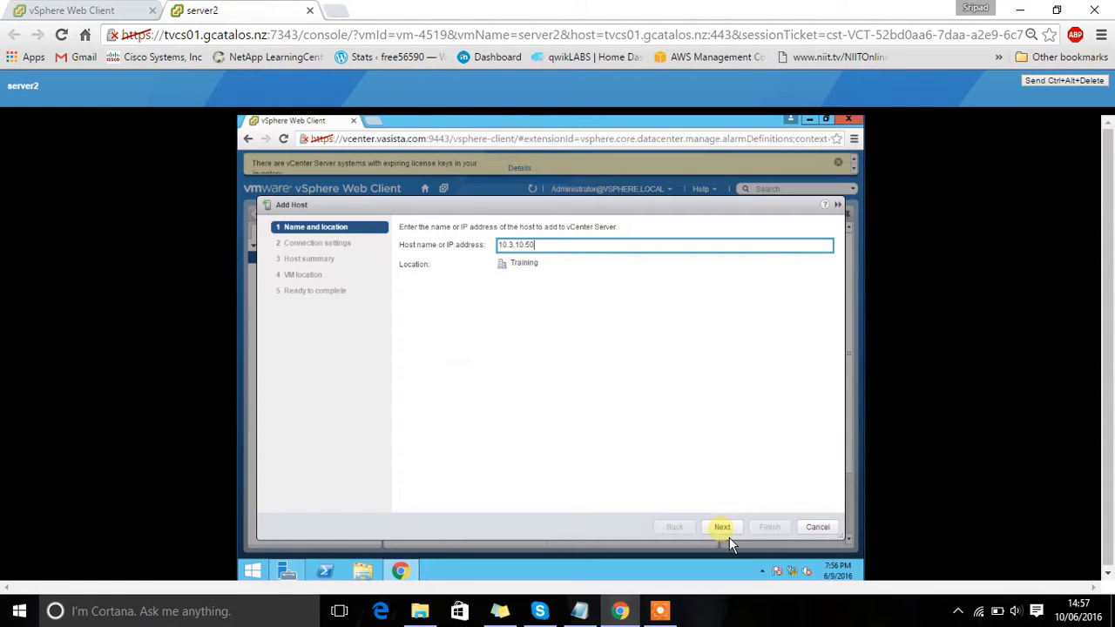
click(721, 451)
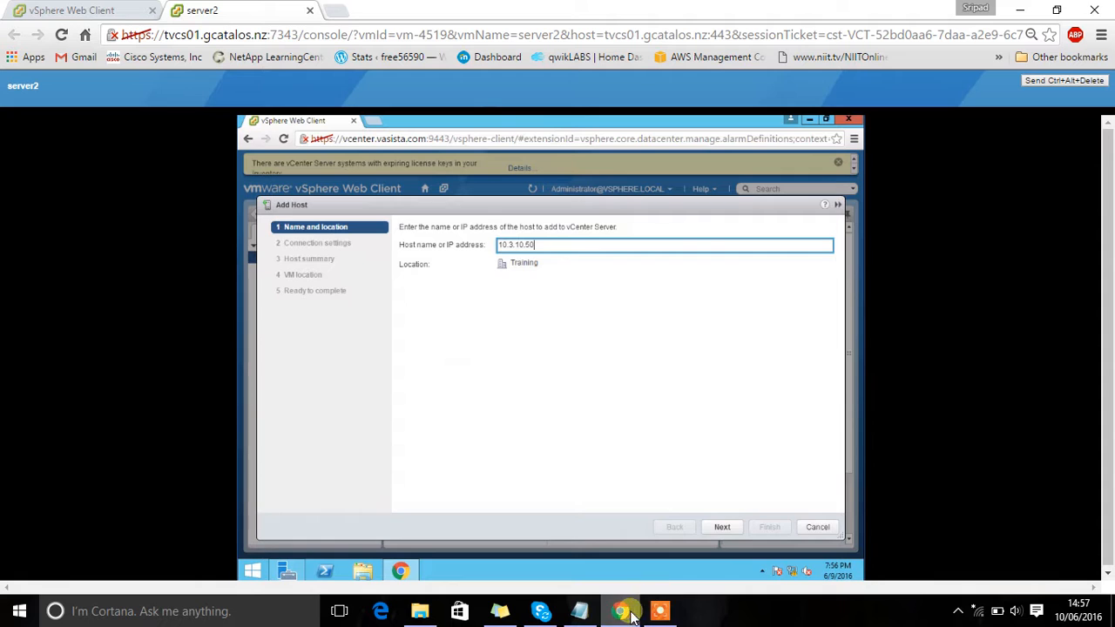
click(659, 610)
click(646, 545)
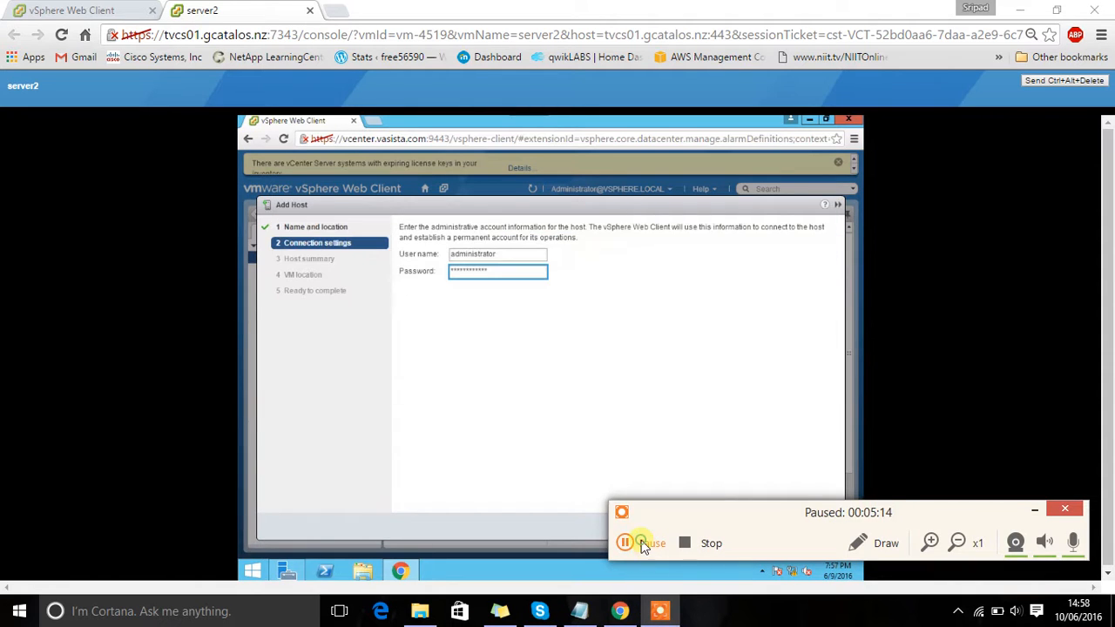
Submit the host's administrator connection settings and decline to connect in the certificate security alert
click(640, 540)
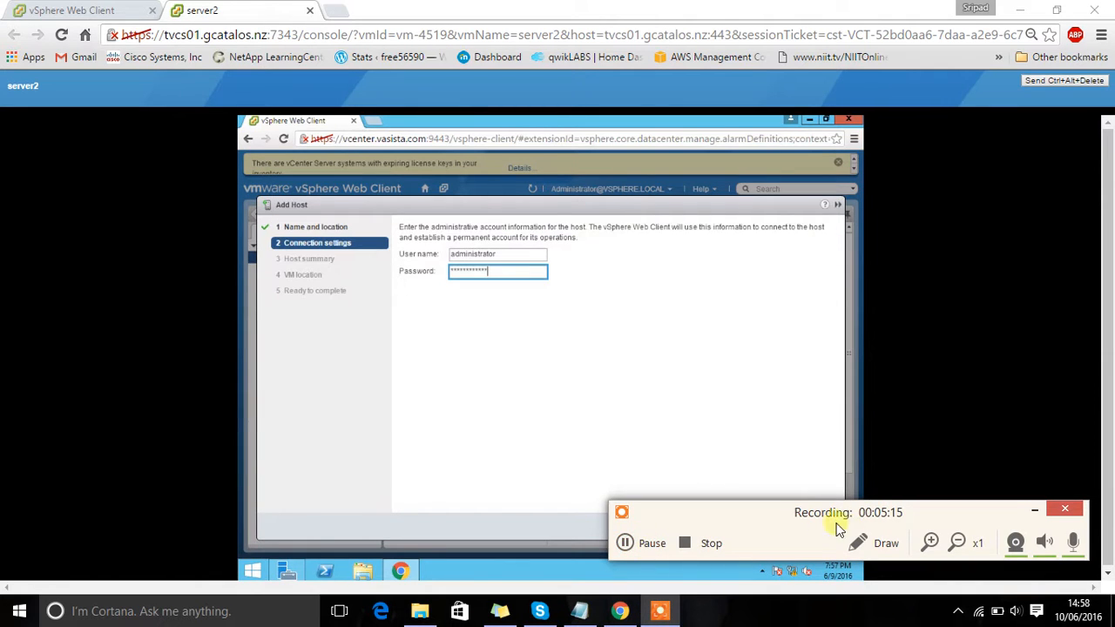
click(1033, 509)
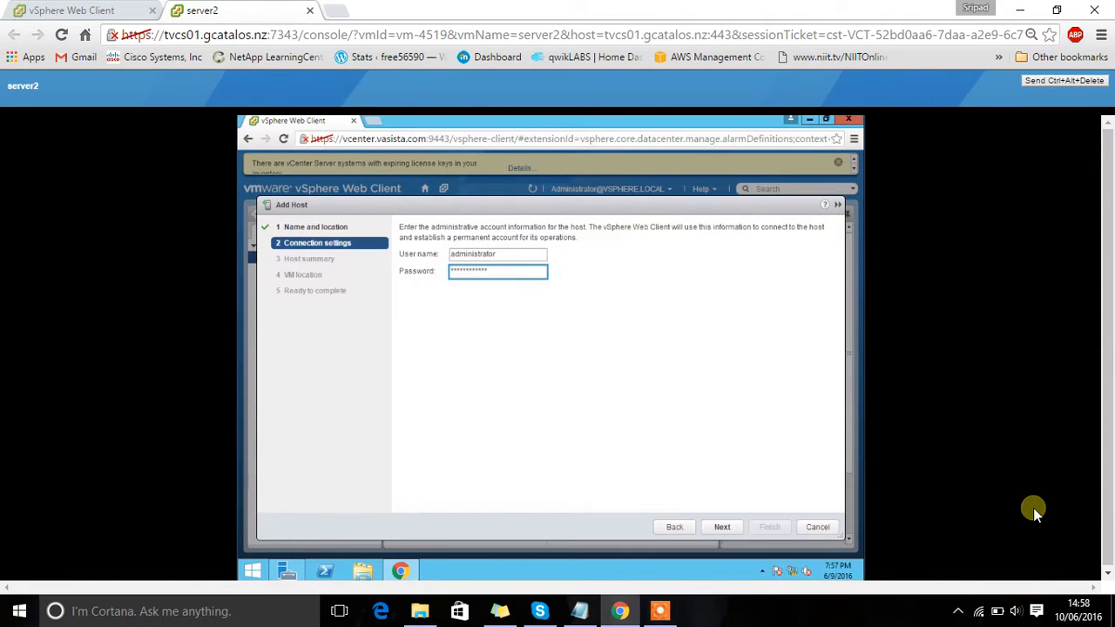
click(729, 533)
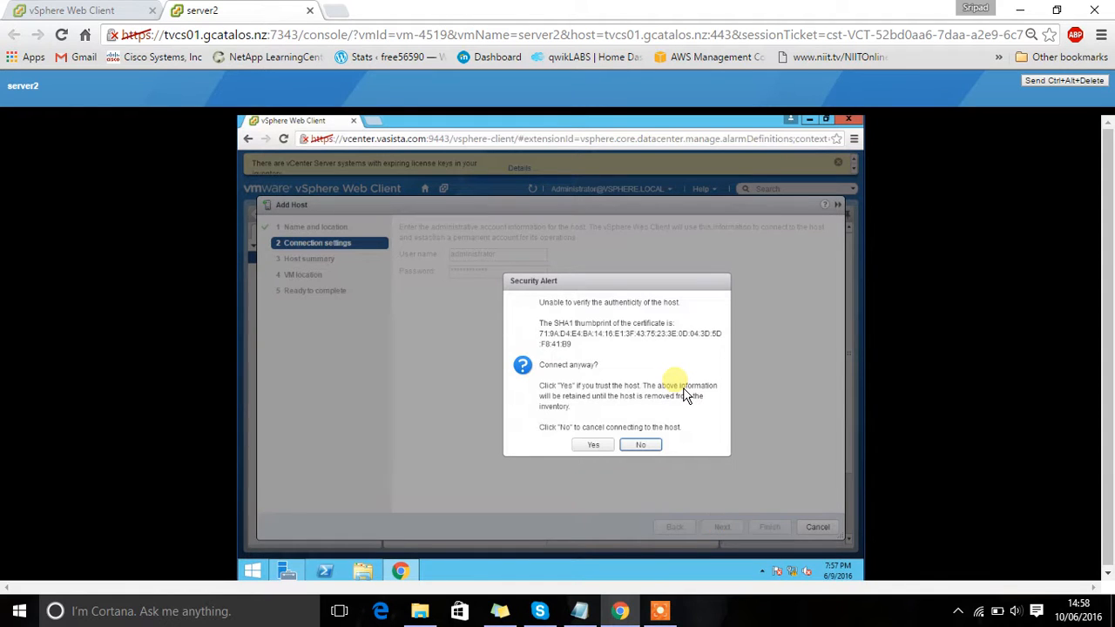
click(649, 448)
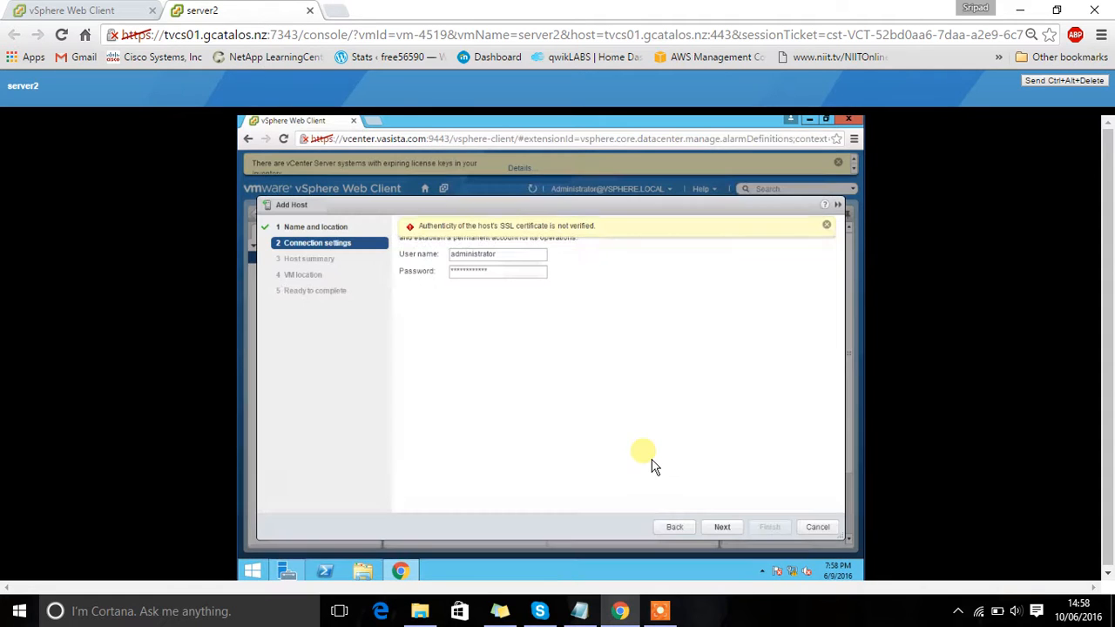
click(659, 613)
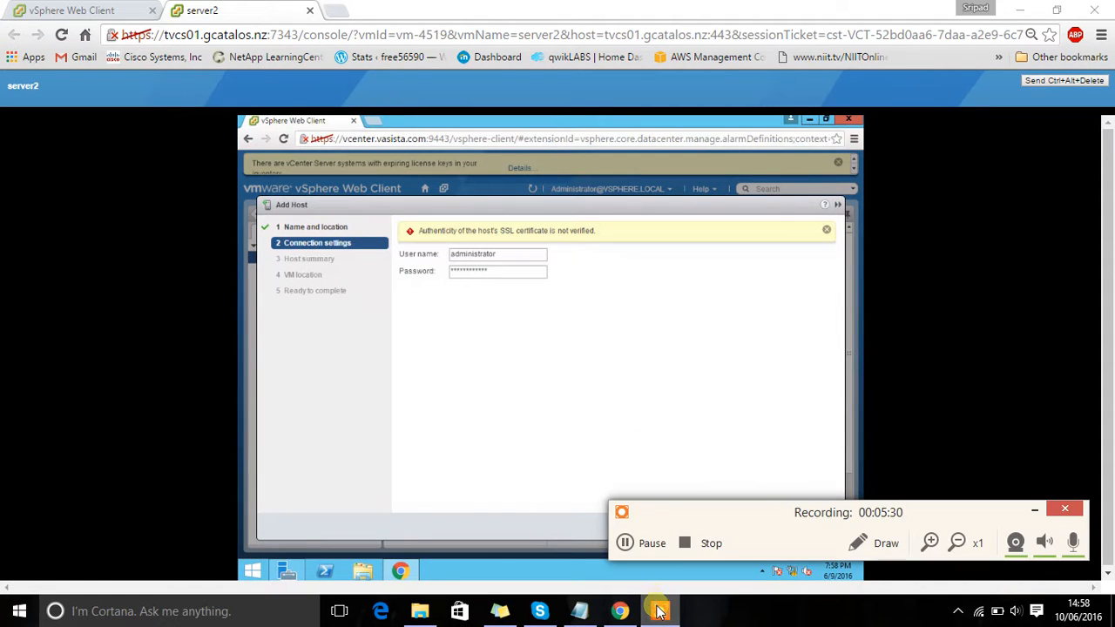
click(650, 542)
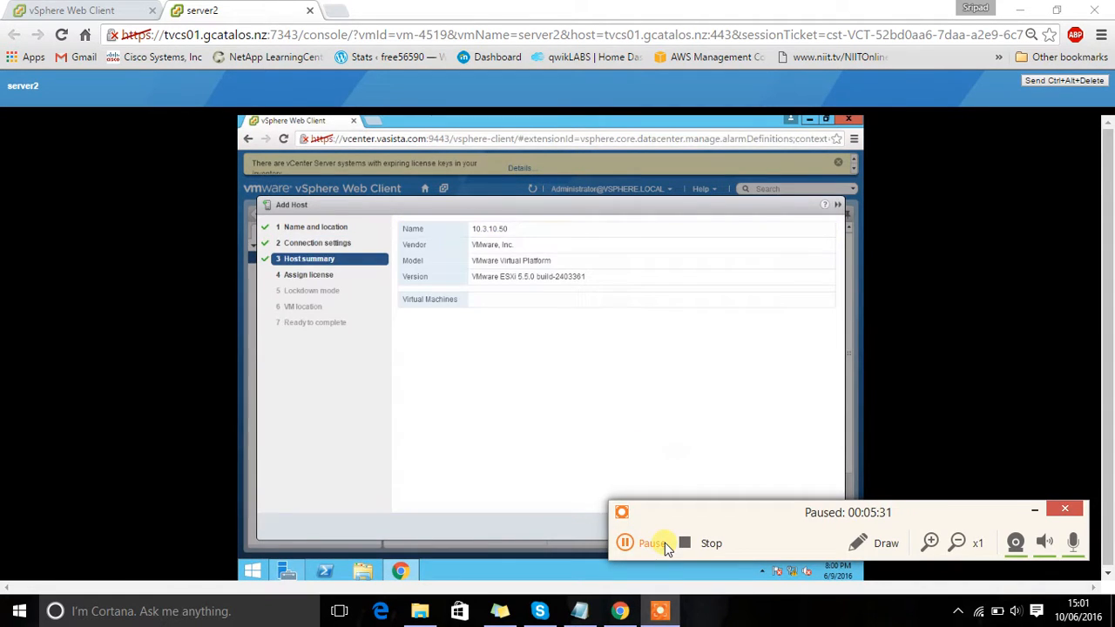
Accept the host summary, keep the Evaluation Mode license and leave lockdown mode disabled
click(664, 543)
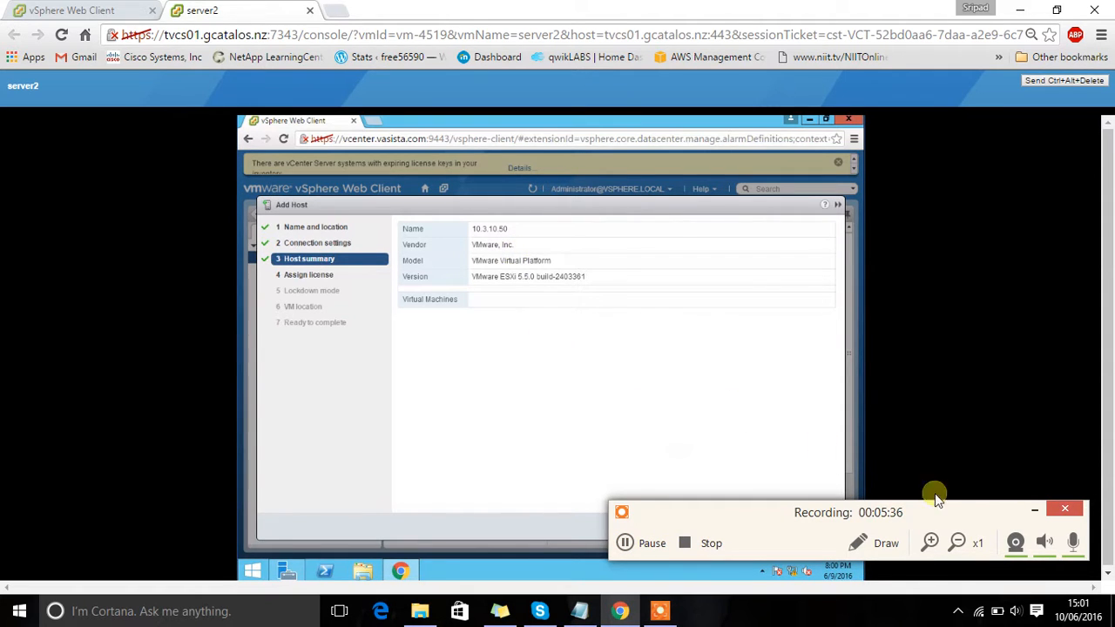
click(1037, 513)
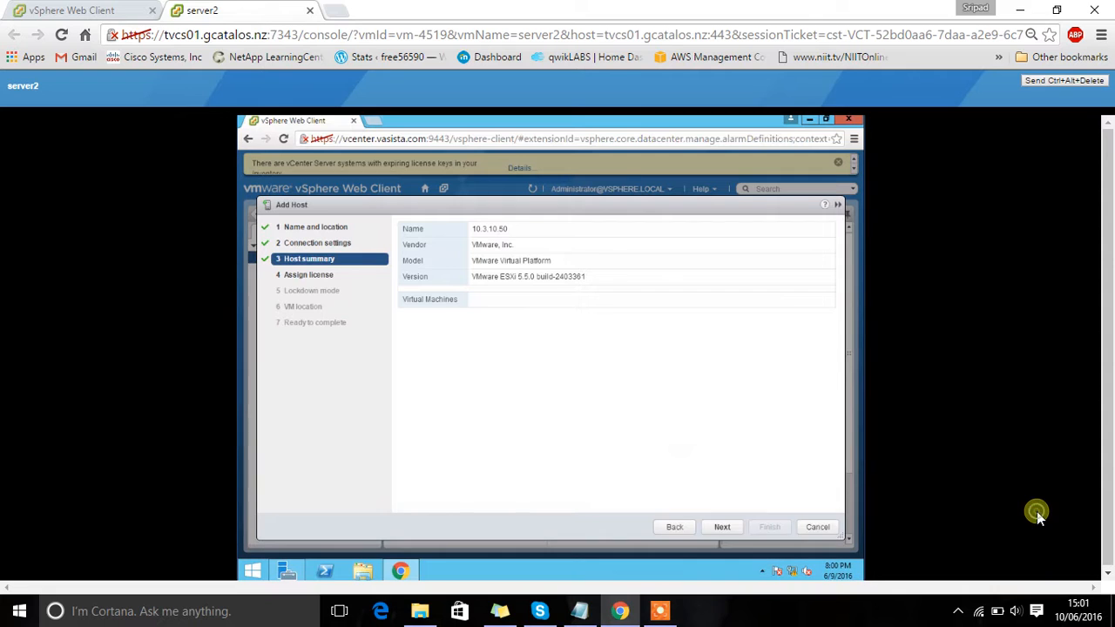
click(722, 527)
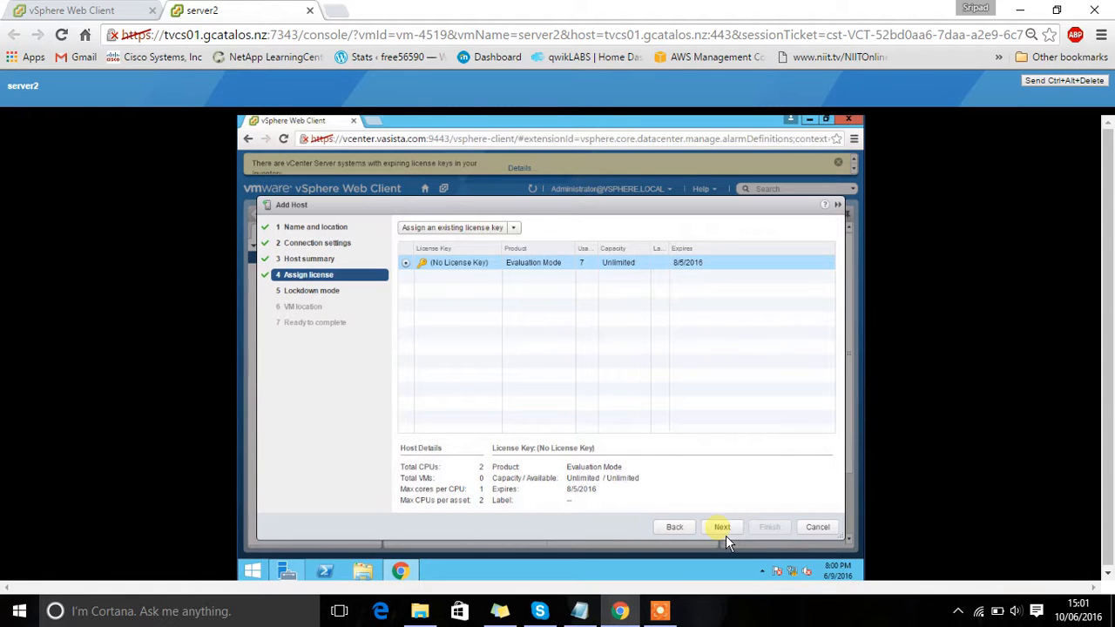
click(725, 534)
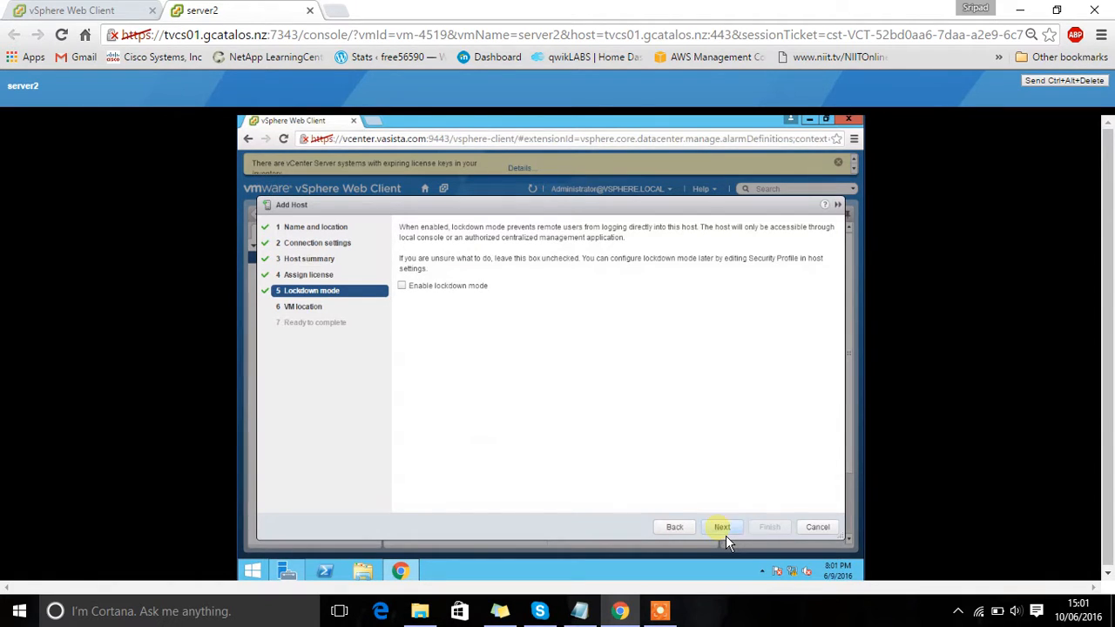
click(727, 536)
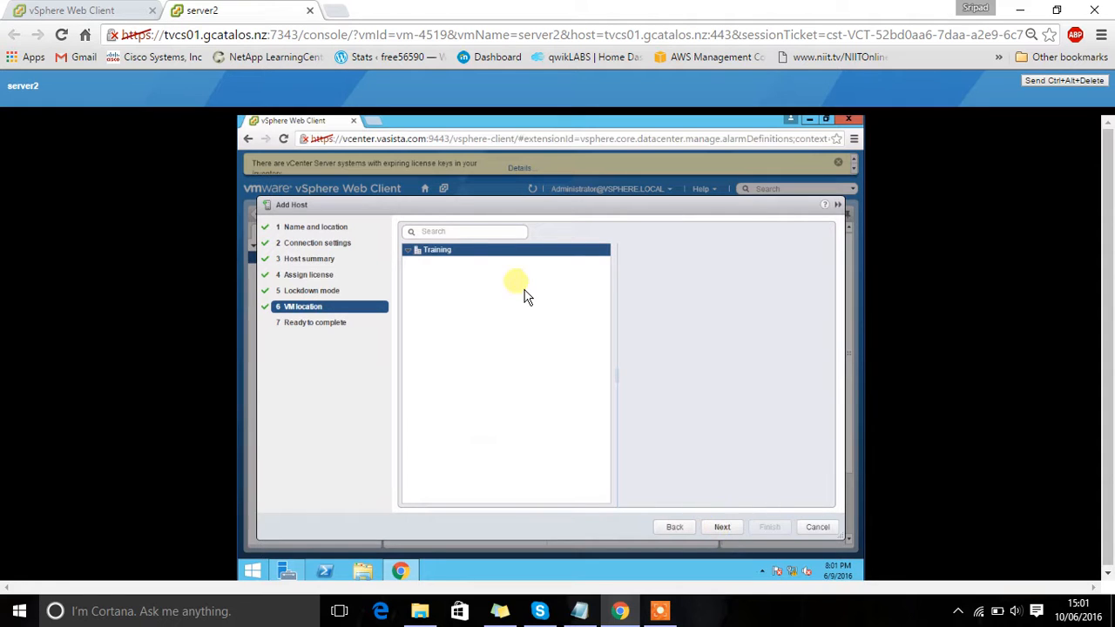
Use the Training datacenter as the VM location and finish adding the host
click(418, 259)
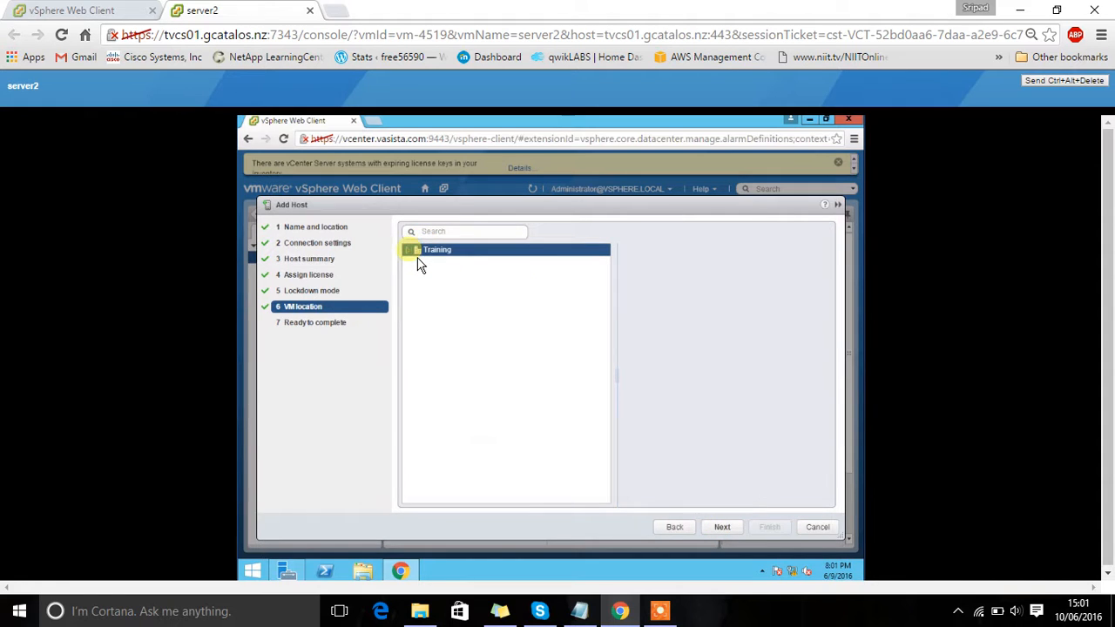
click(719, 528)
click(722, 528)
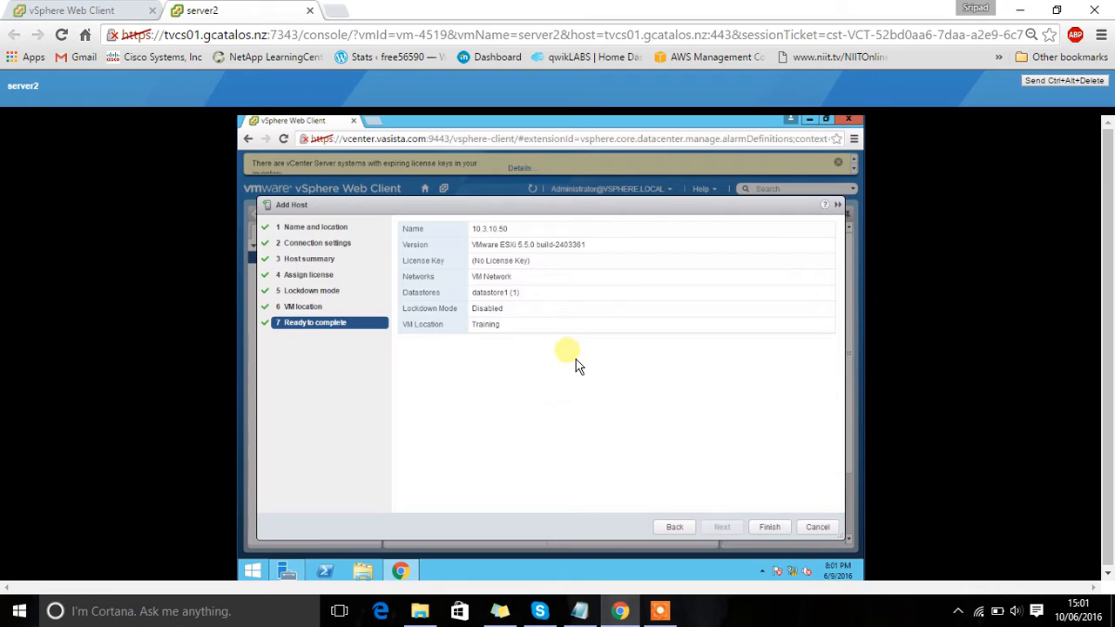
click(783, 533)
click(659, 611)
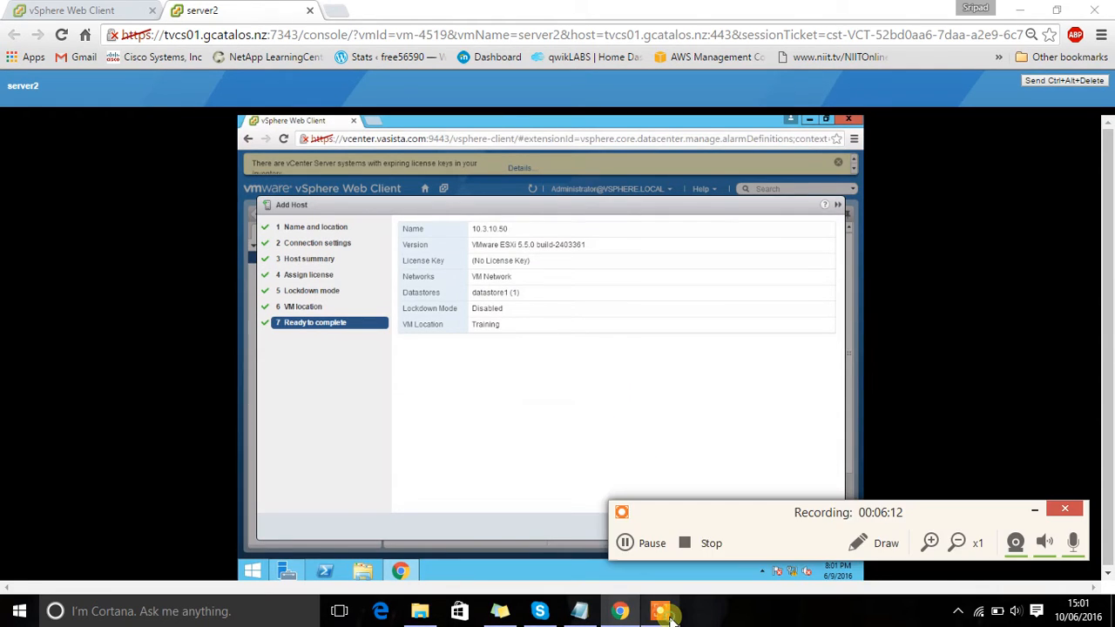